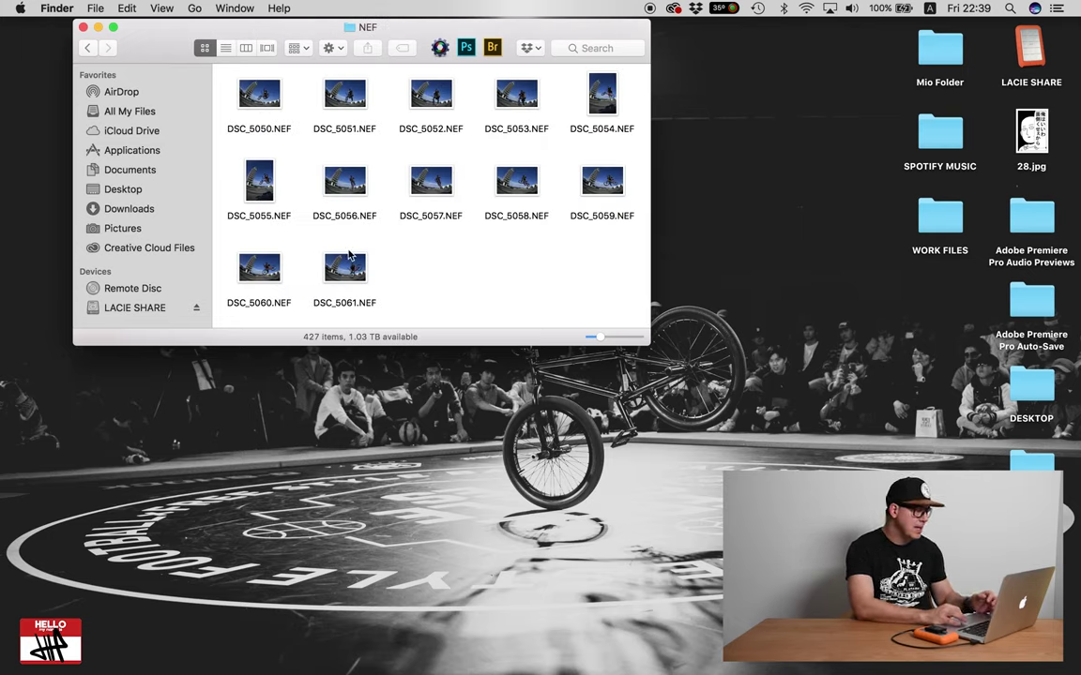
# Step: Look through the unsorted NEF raw files of the BMX shoot in Finder
pyautogui.scroll(15, 351, 257)
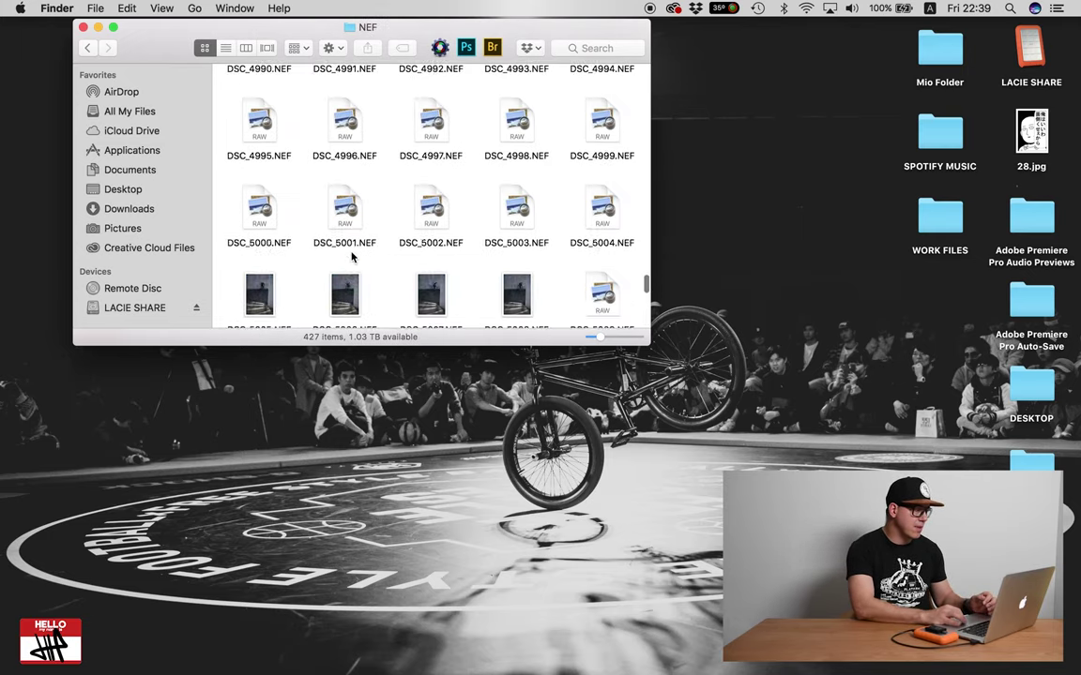
pyautogui.scroll(15, 352, 257)
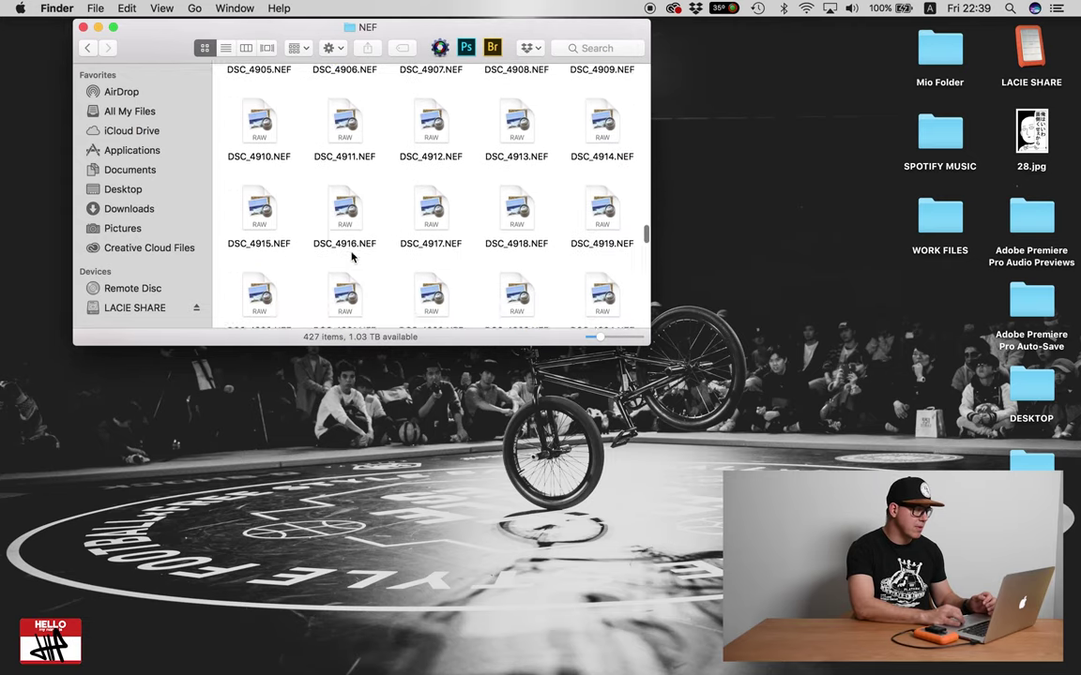
pyautogui.scroll(8, 352, 257)
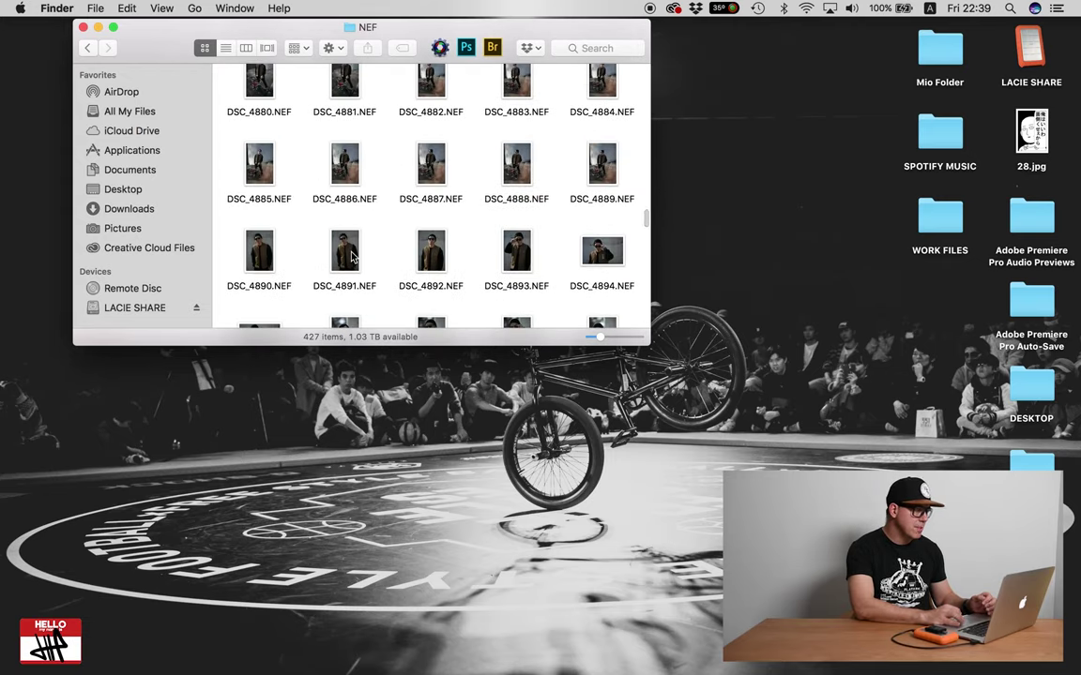
pyautogui.scroll(10, 352, 257)
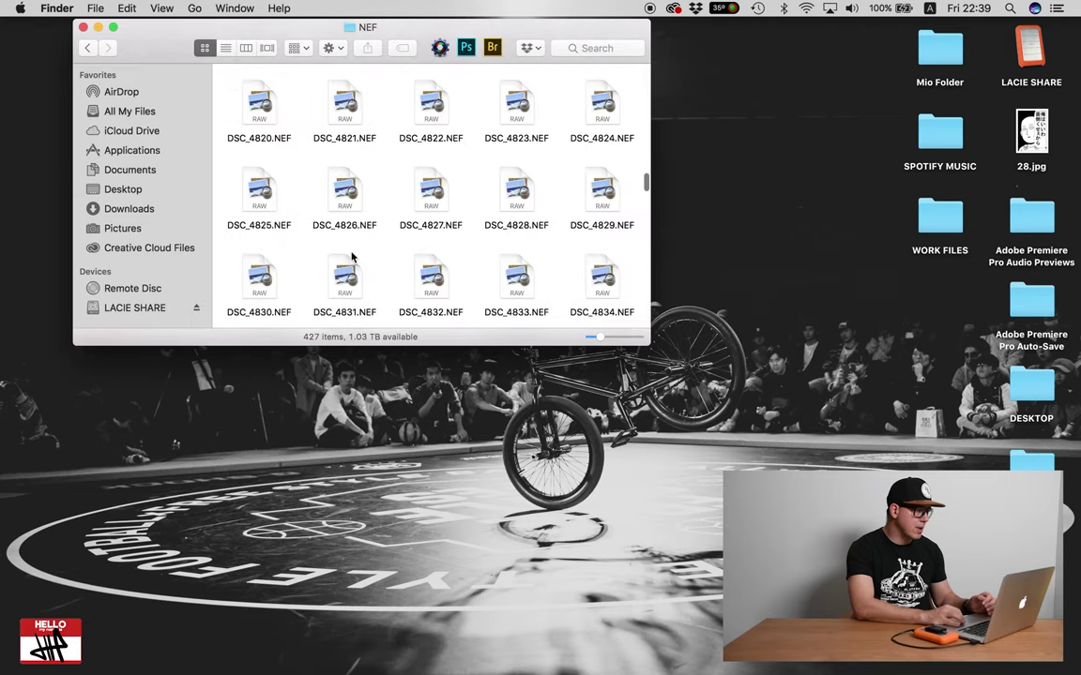
pyautogui.scroll(6, 352, 257)
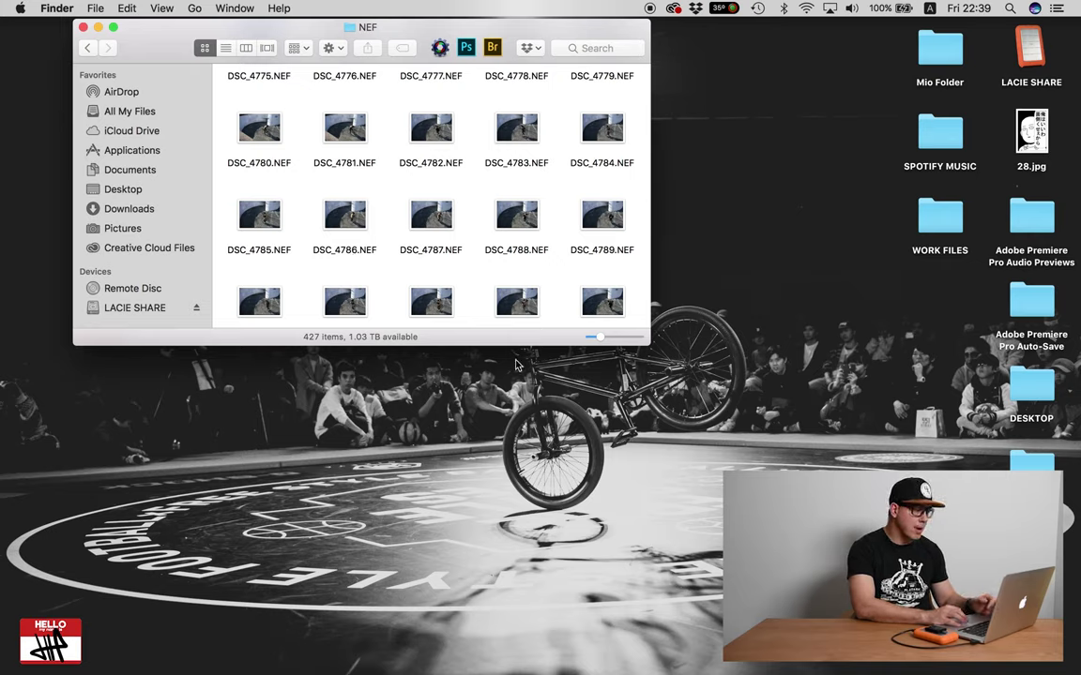
# Step: Switch to Adobe Bridge and open the NEF folder inside the Epic BMX Shooting folder
pyautogui.moveTo(699, 652)
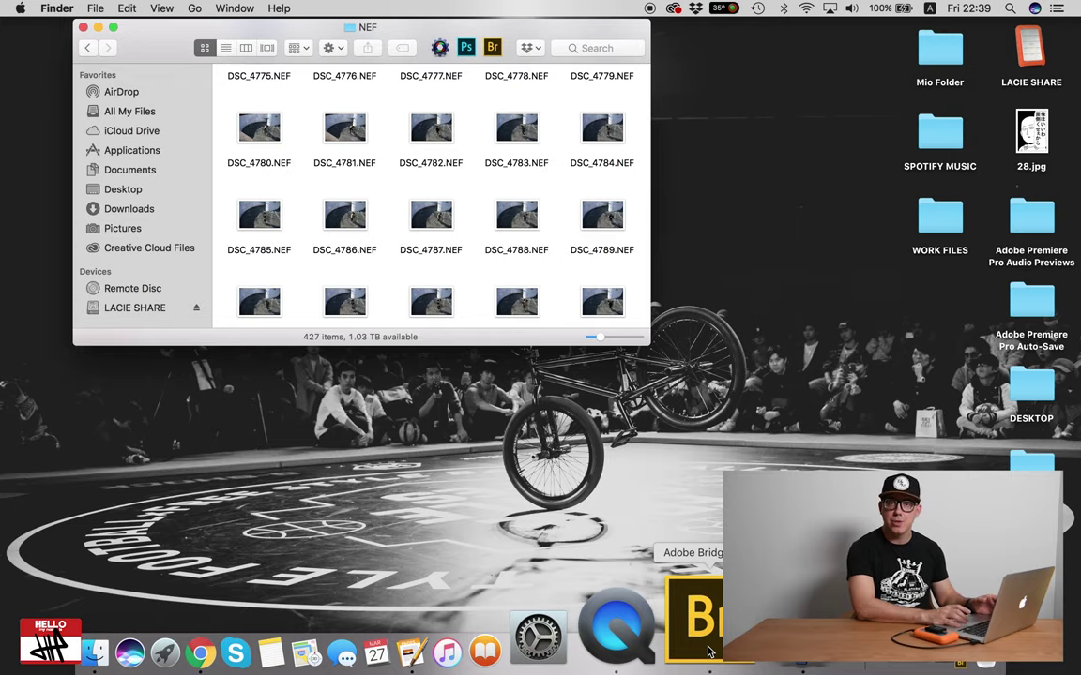
pyautogui.click(710, 652)
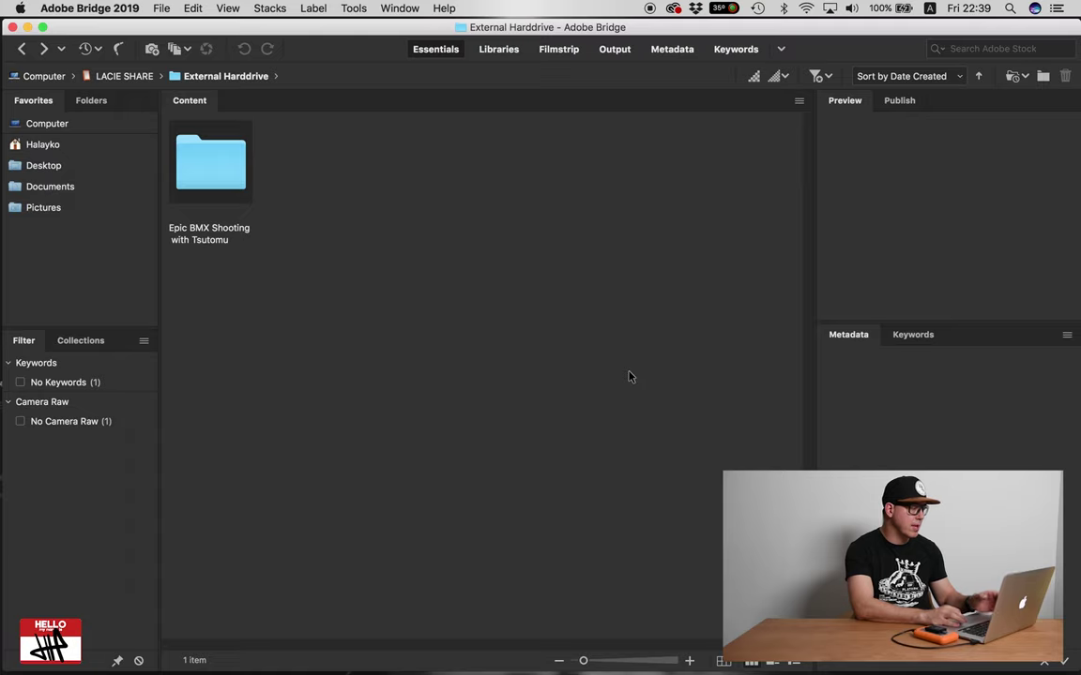
pyautogui.doubleClick(218, 176)
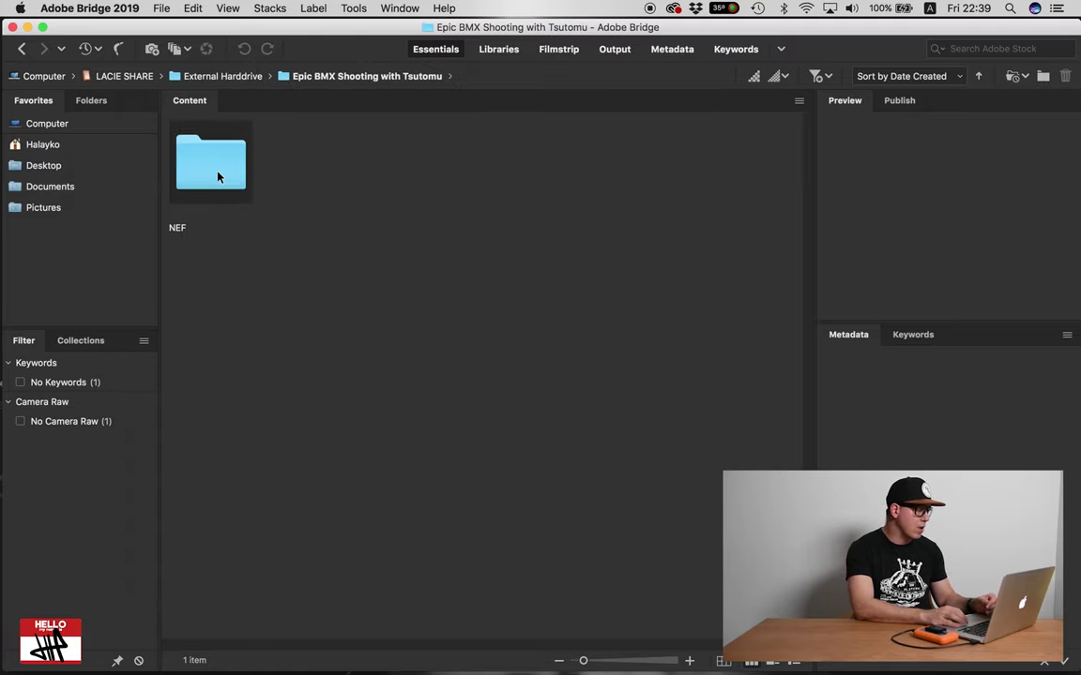
pyautogui.doubleClick(217, 177)
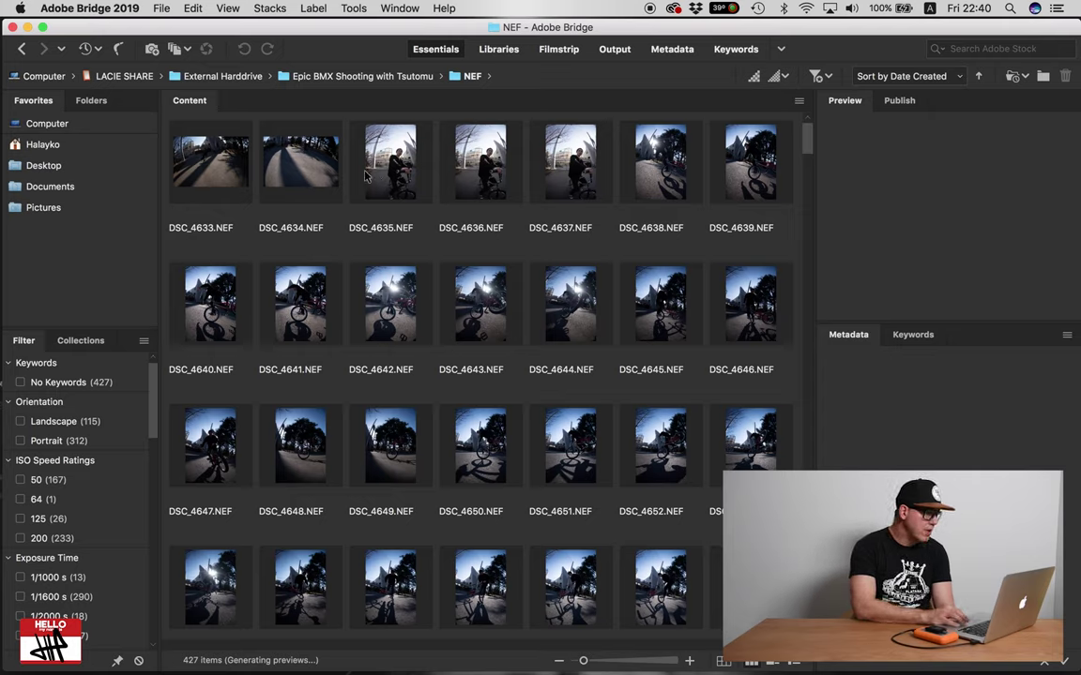
# Step: Preview DSC_4635.NEF and the photos following it, ending with DSC_4635.NEF selected
pyautogui.click(389, 173)
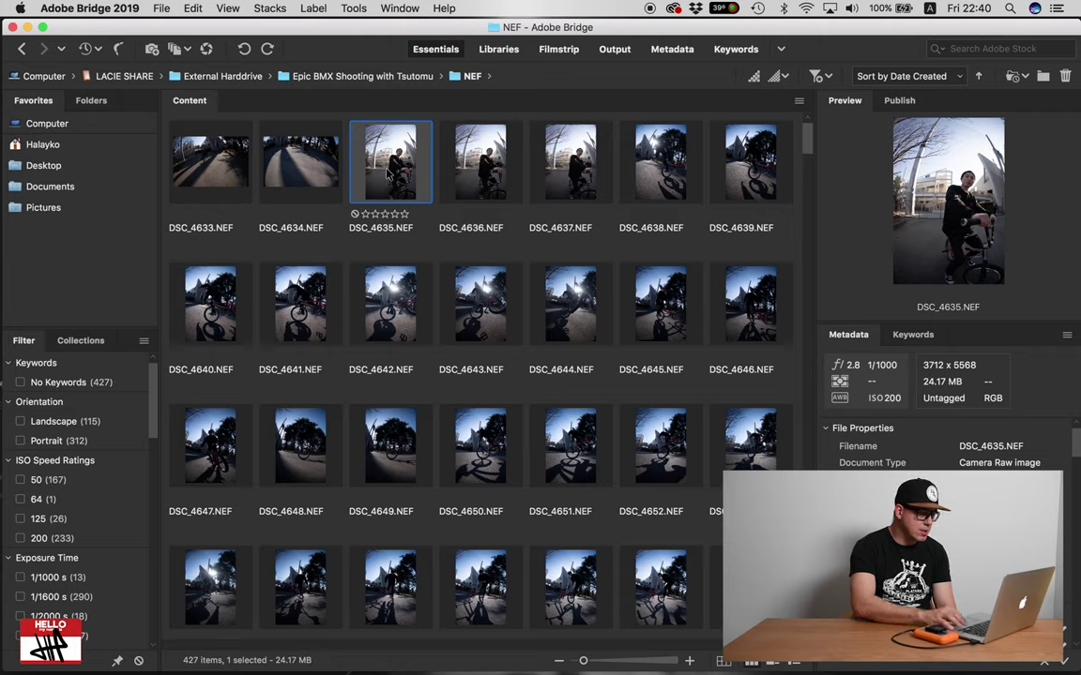
pyautogui.press('Right')
pyautogui.press('Right')
pyautogui.press('Left')
pyautogui.press('Left')
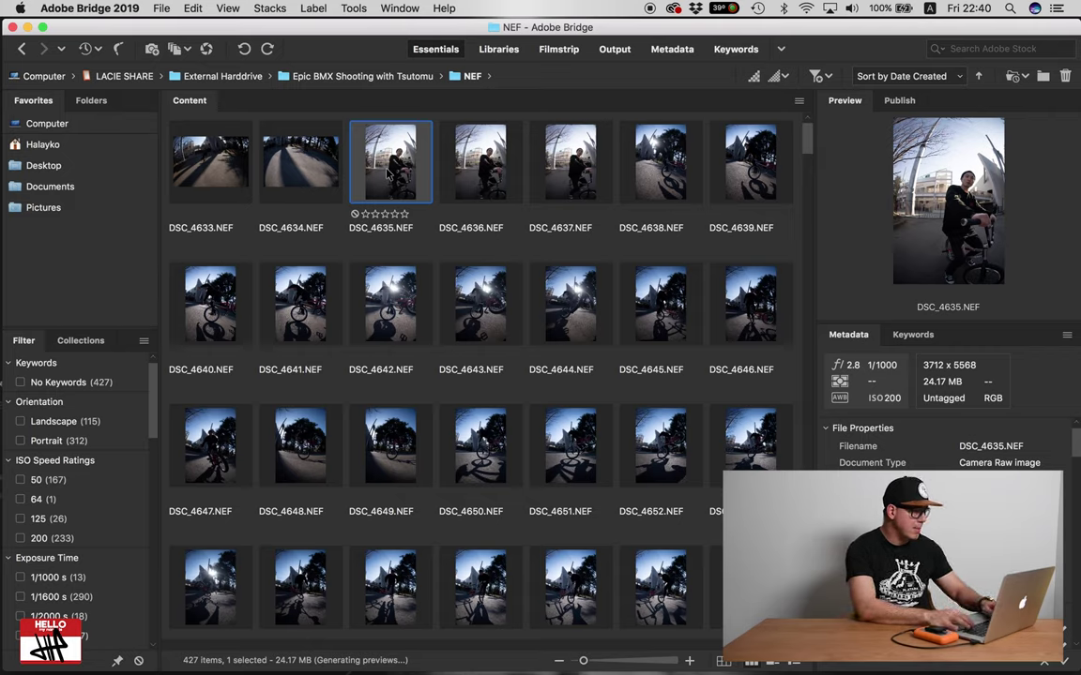
# Step: Rate DSC_4635.NEF with one, two, three, four and five stars in turn
pyautogui.press('super+1')
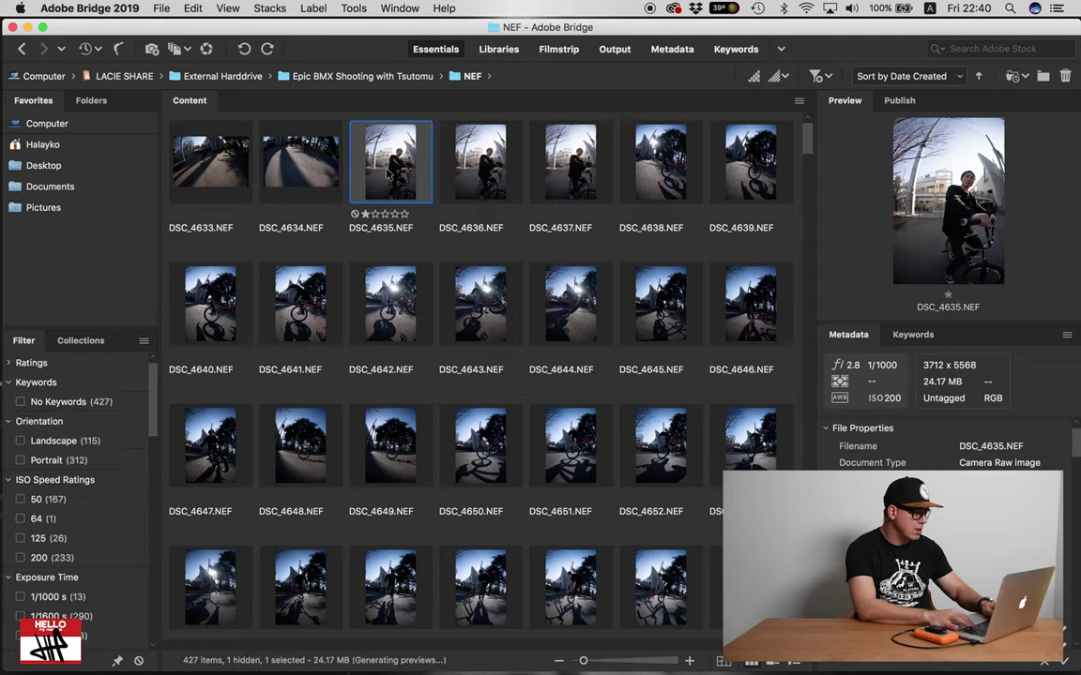
pyautogui.press('super+2')
pyautogui.press('super+3')
pyautogui.press('super+4')
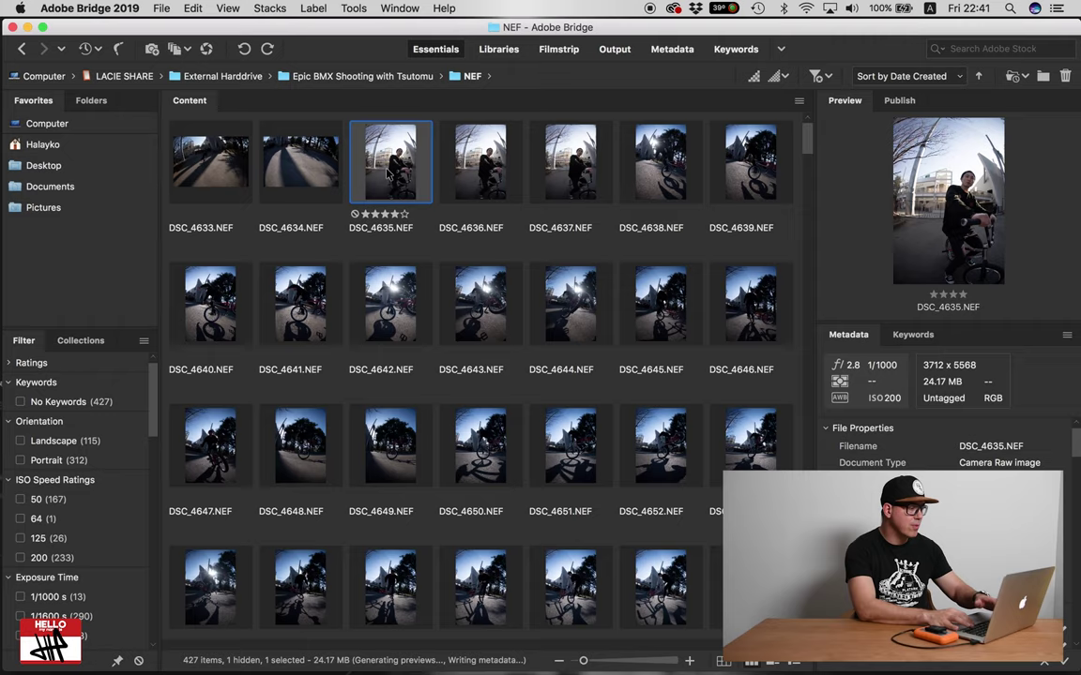
pyautogui.press('super+5')
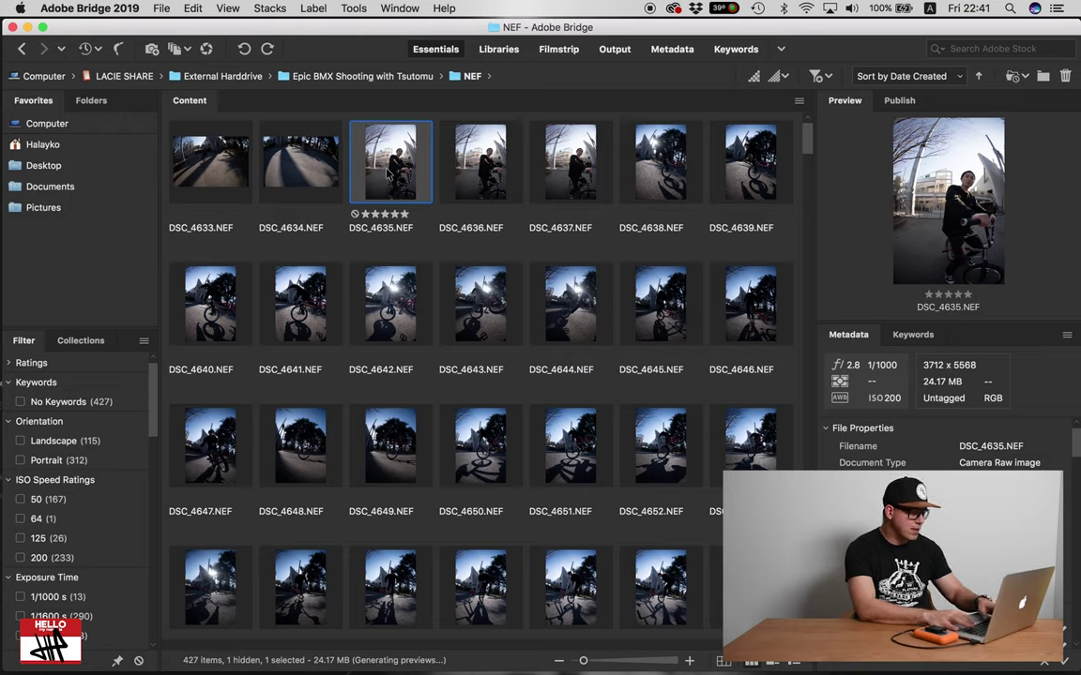
# Step: Try the red, yellow, green and blue labels on DSC_4635.NEF, and clear its label and star rating
pyautogui.press('super+6')
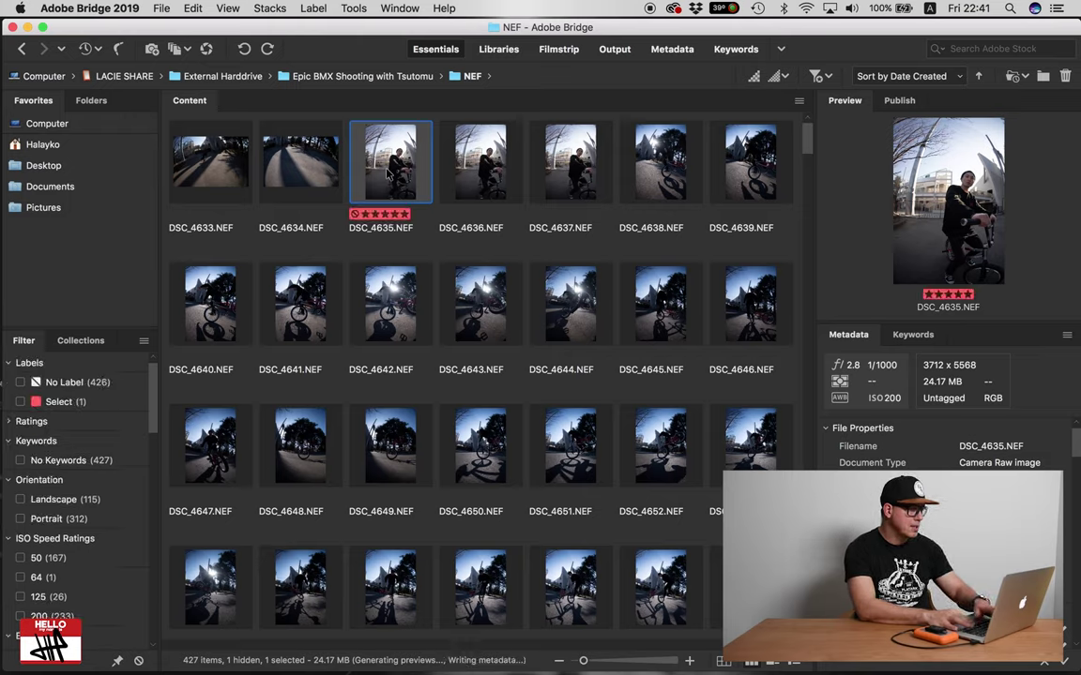
pyautogui.press('super+7')
pyautogui.press('super+8')
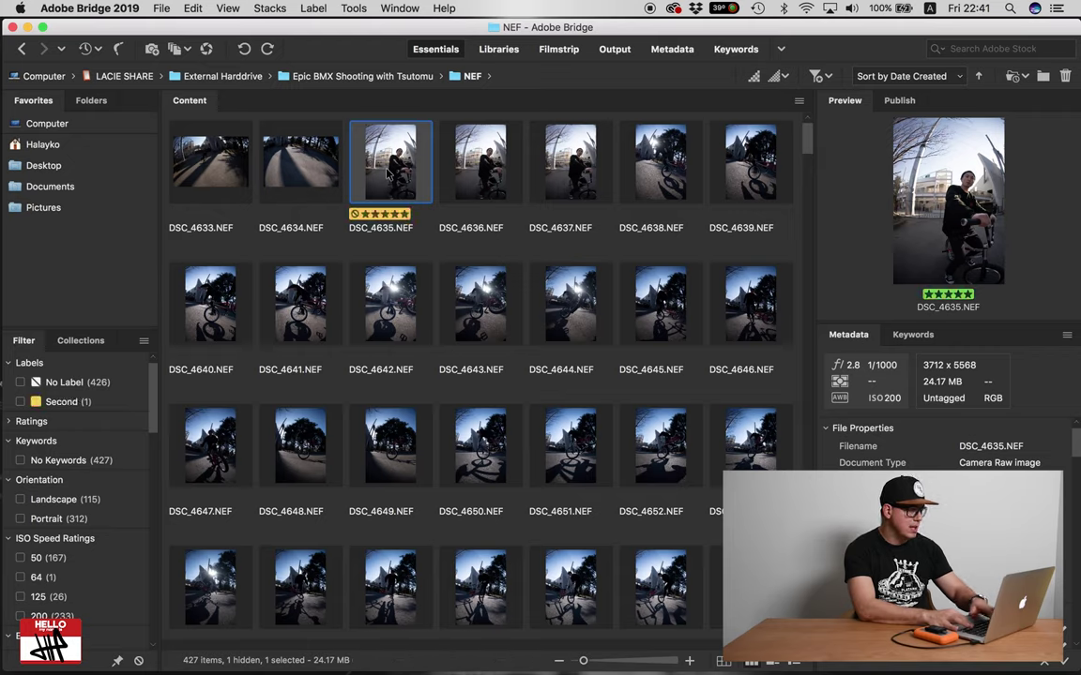
pyautogui.press('super+9')
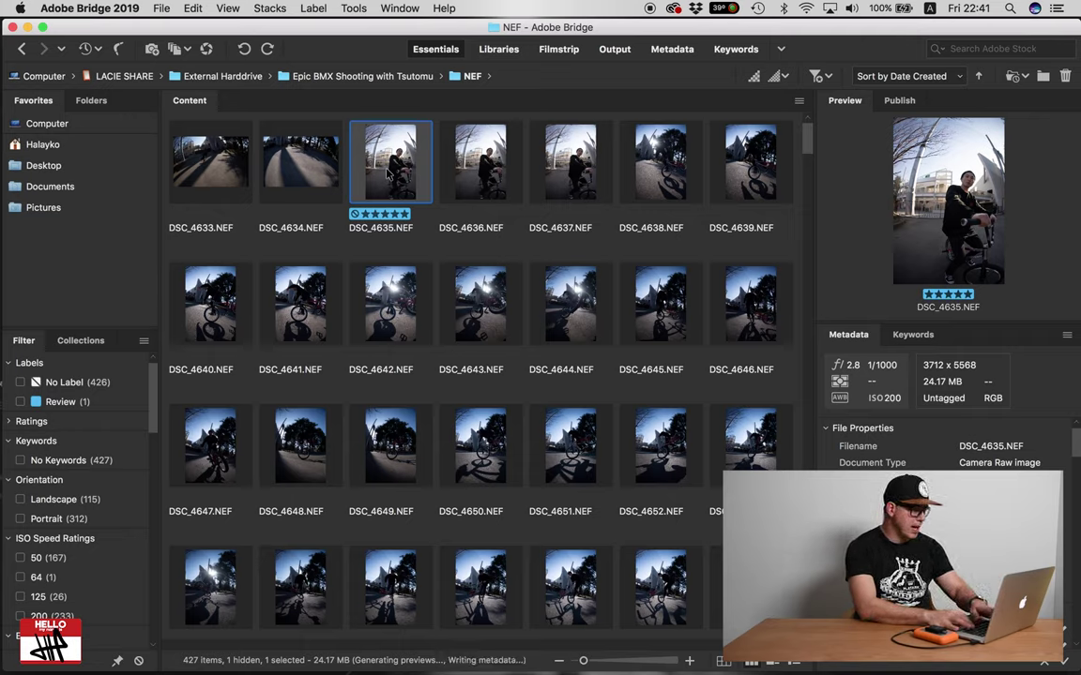
pyautogui.press('super+9')
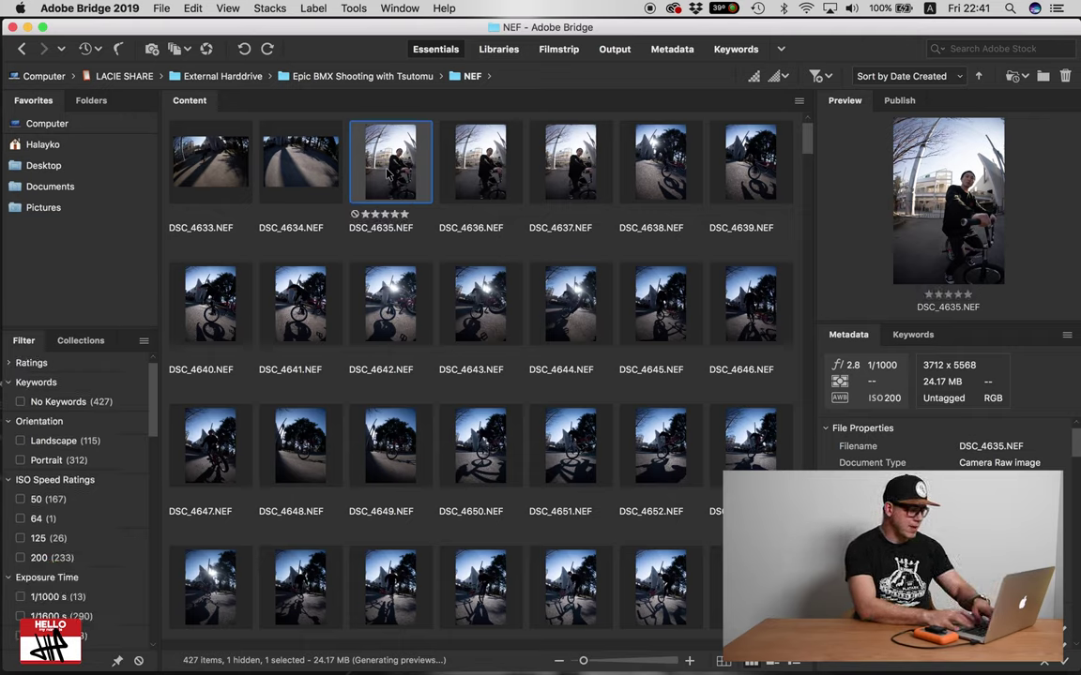
pyautogui.press('super+0')
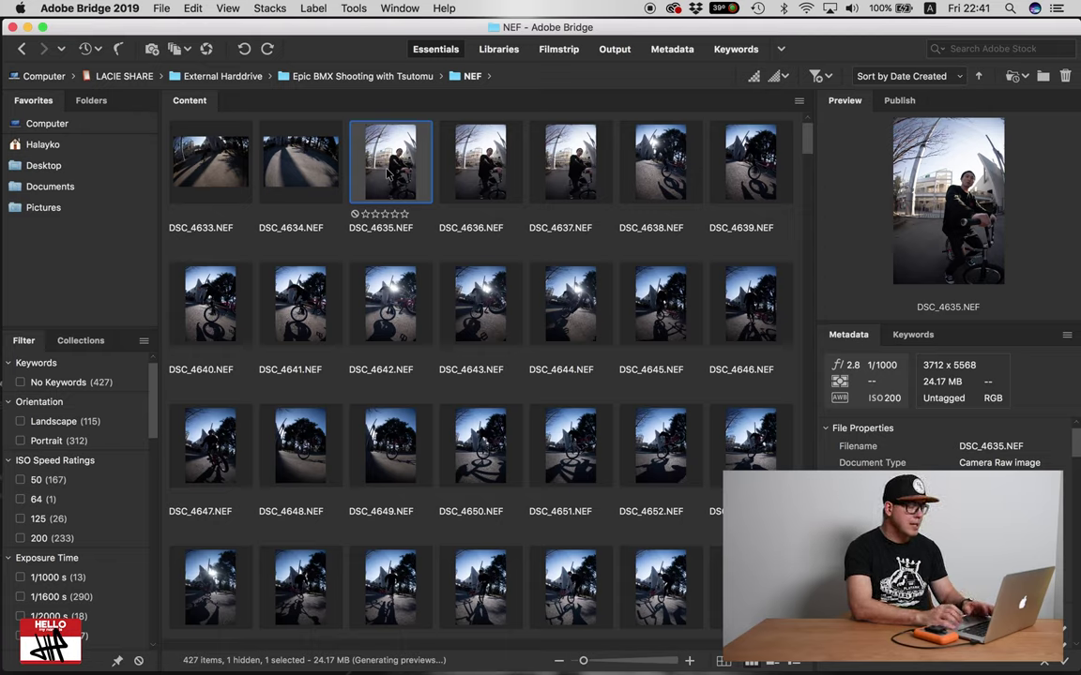
# Step: Review the first BMX trick photos one by one in full-screen preview, starting from DSC_4636.NEF
pyautogui.press('Right')
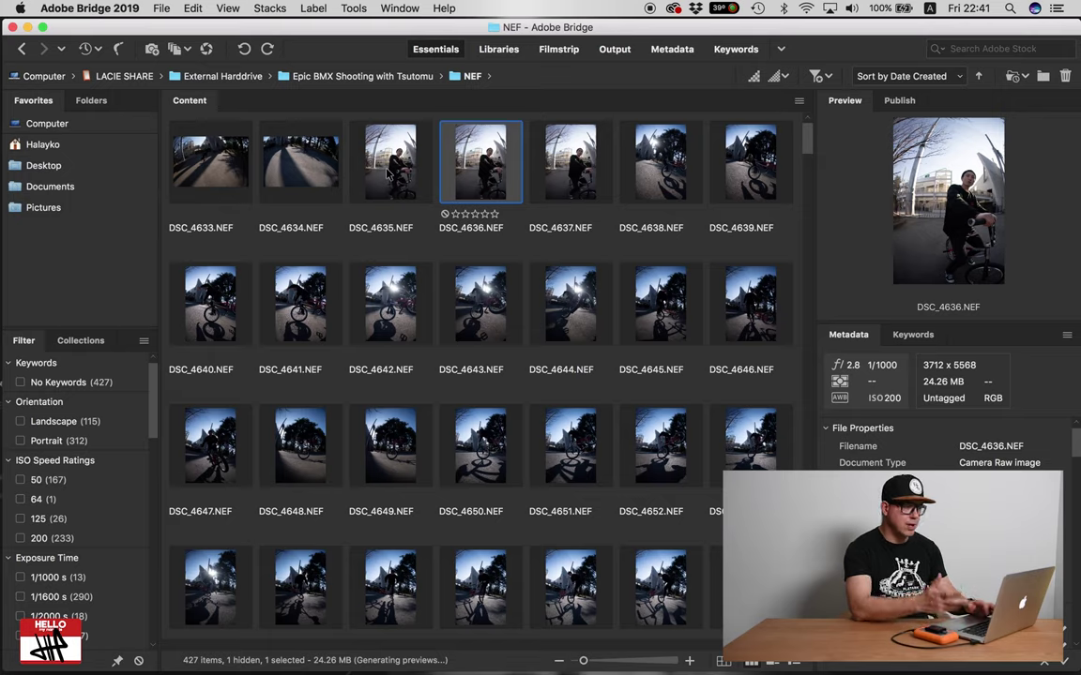
pyautogui.press('space')
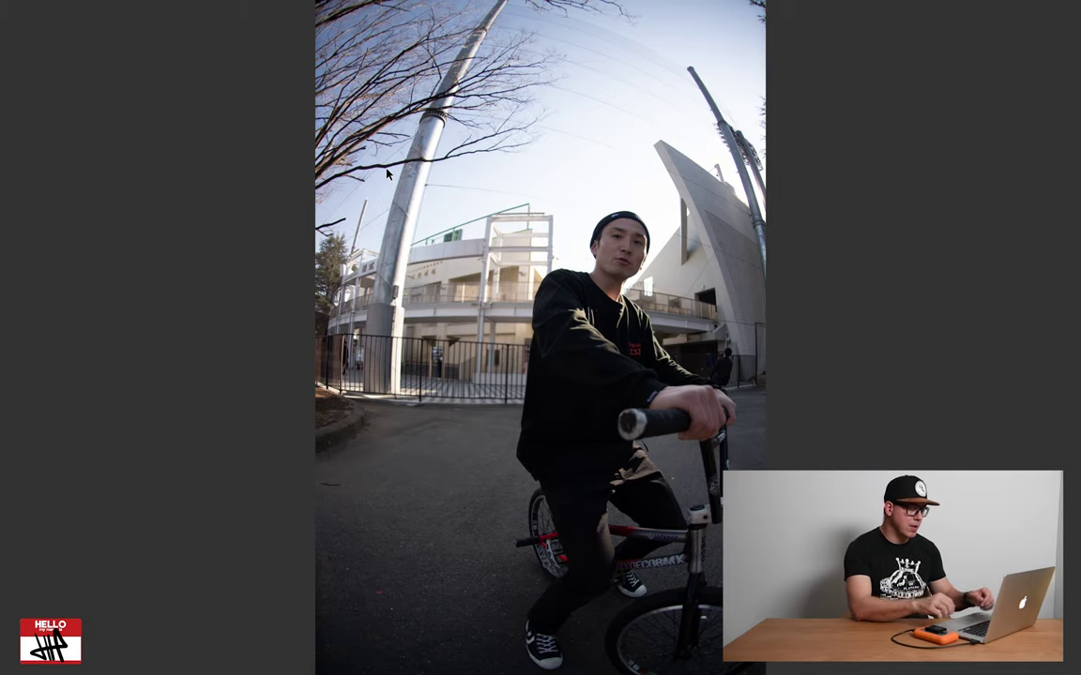
pyautogui.press('Right')
pyautogui.press('Right')
pyautogui.press('Right')
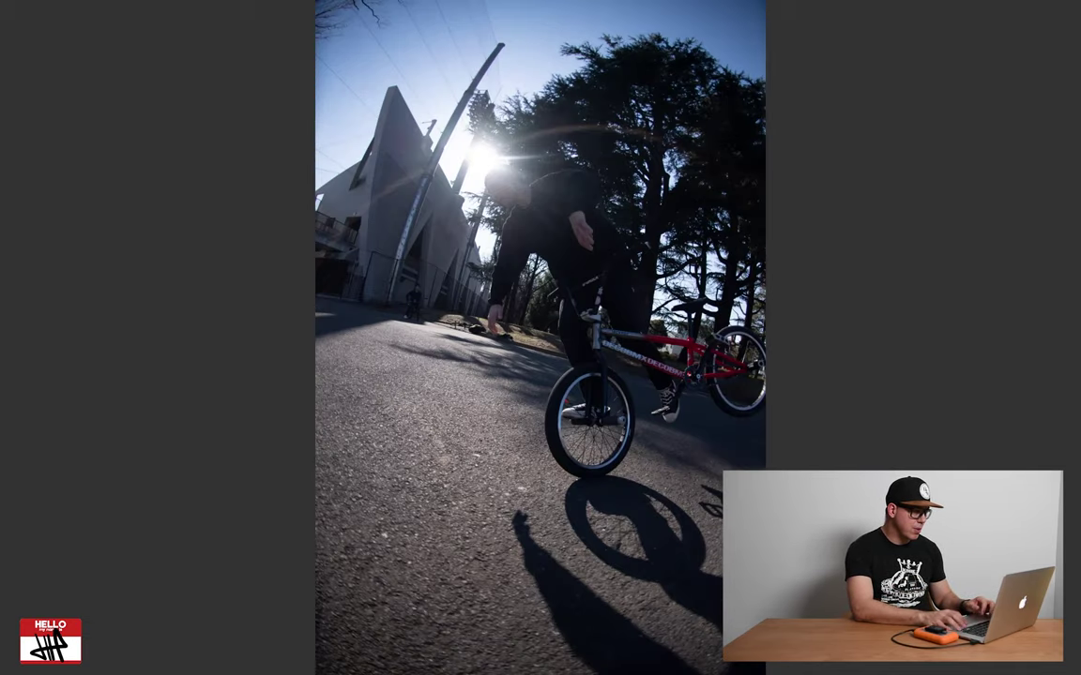
pyautogui.press('Right')
pyautogui.press('Right')
pyautogui.press('Right')
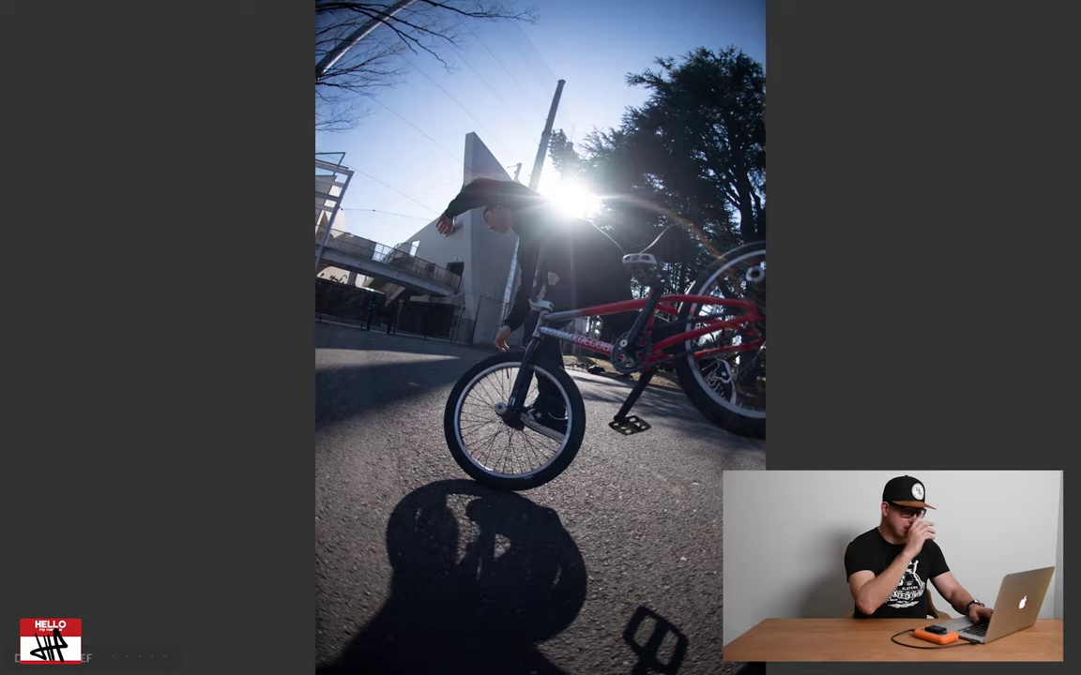
pyautogui.press('Right')
pyautogui.press('Right')
pyautogui.press('Right')
pyautogui.press('Right')
pyautogui.press('Right')
pyautogui.press('Right')
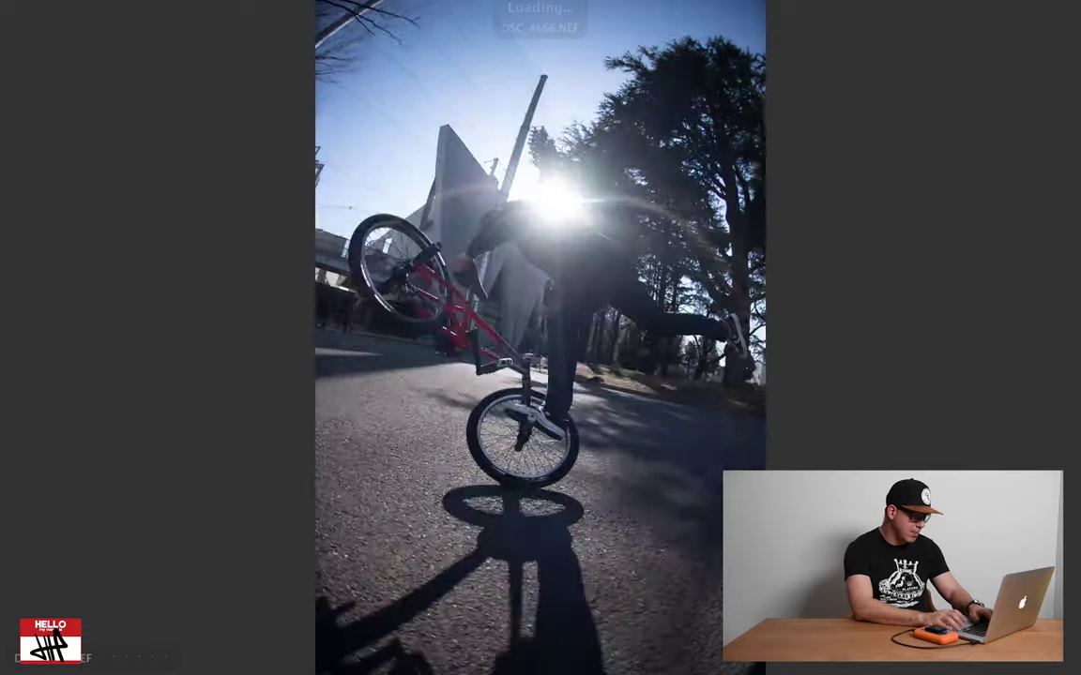
pyautogui.press('Right')
pyautogui.press('Right')
pyautogui.press('Right')
pyautogui.press('Right')
pyautogui.press('Right')
pyautogui.press('Right')
pyautogui.press('Right')
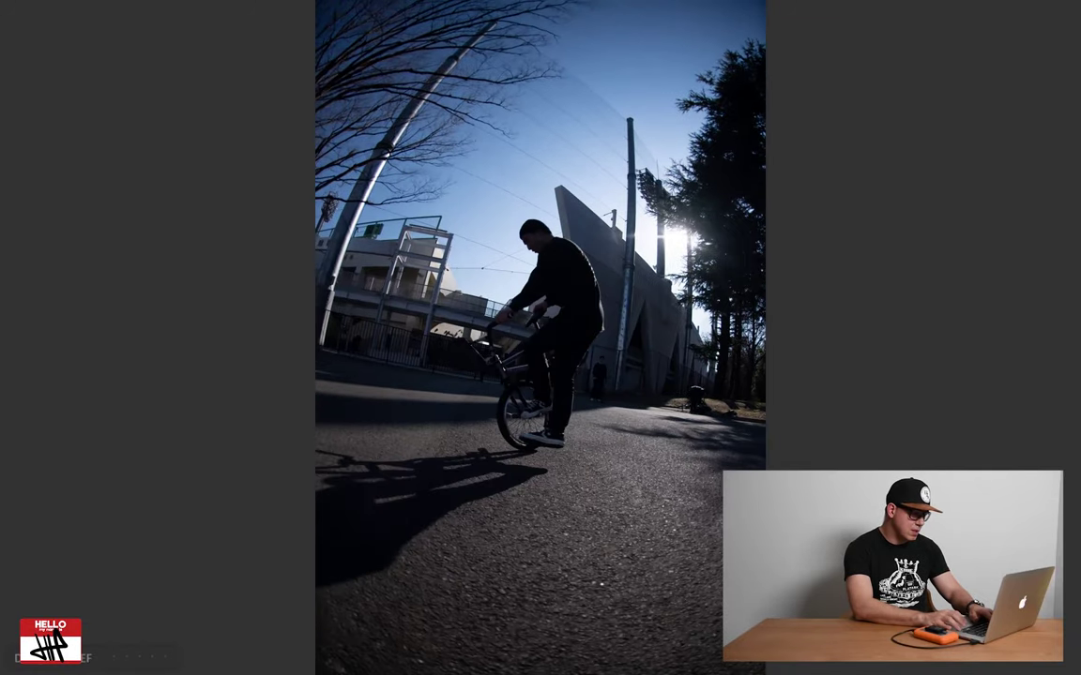
# Step: Continue through the remaining trick and portrait shots full screen, mark the keepers with the green Approved label, and close the preview
pyautogui.press('Right')
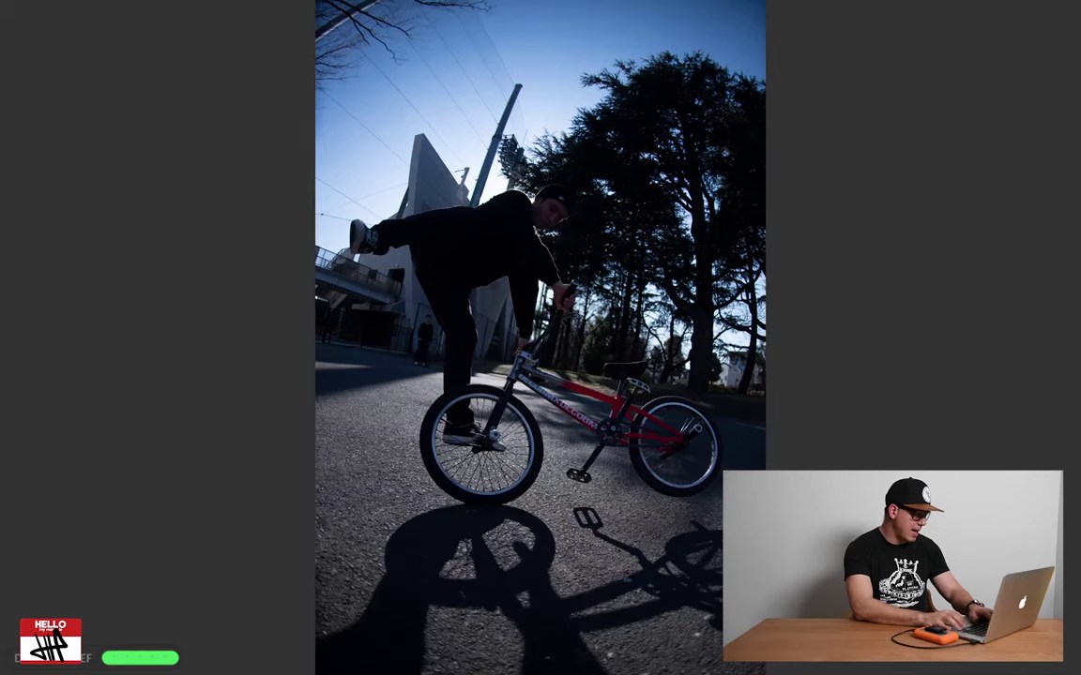
pyautogui.press('Right')
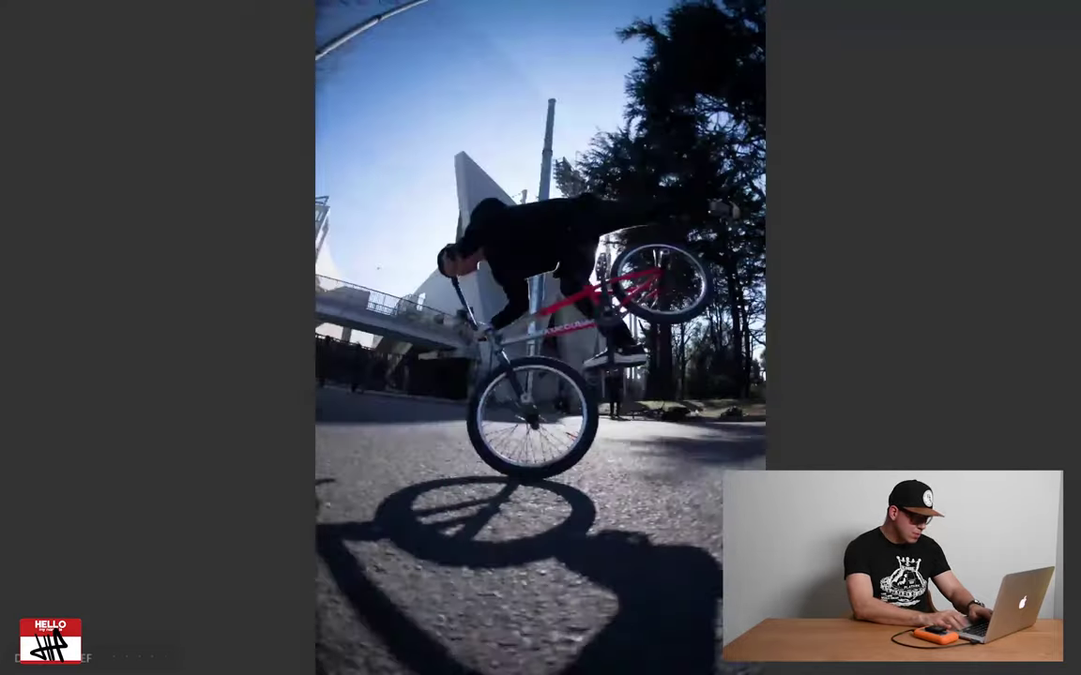
pyautogui.press('Right')
pyautogui.press('Right')
pyautogui.press('Right')
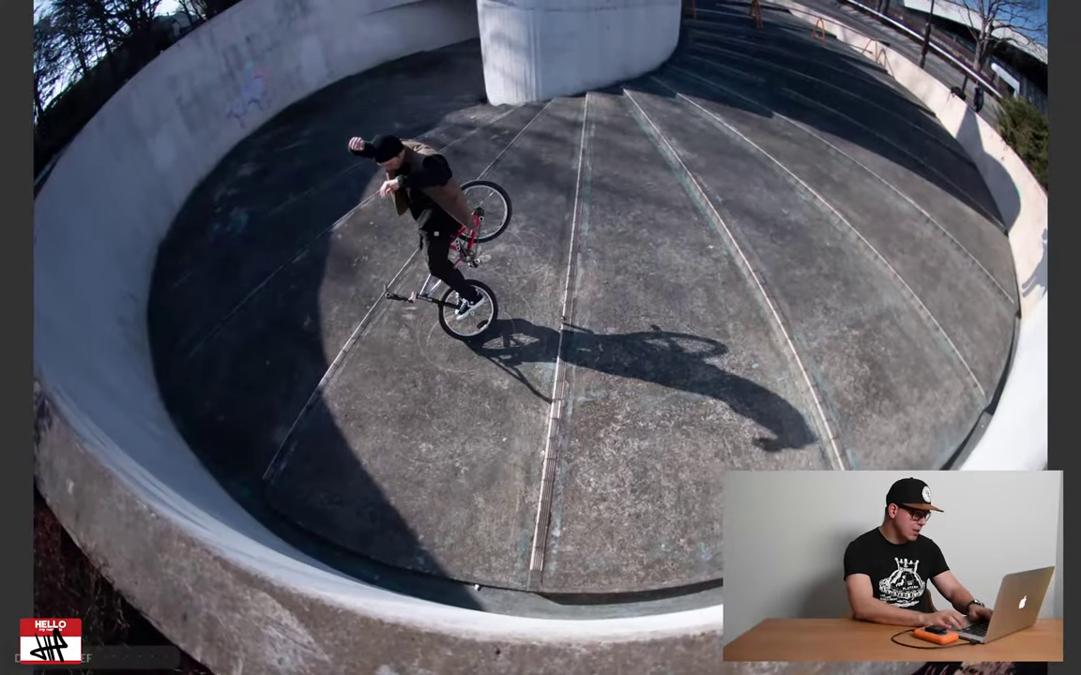
pyautogui.press('Right')
pyautogui.press('Right')
pyautogui.press('Right')
pyautogui.press('Right')
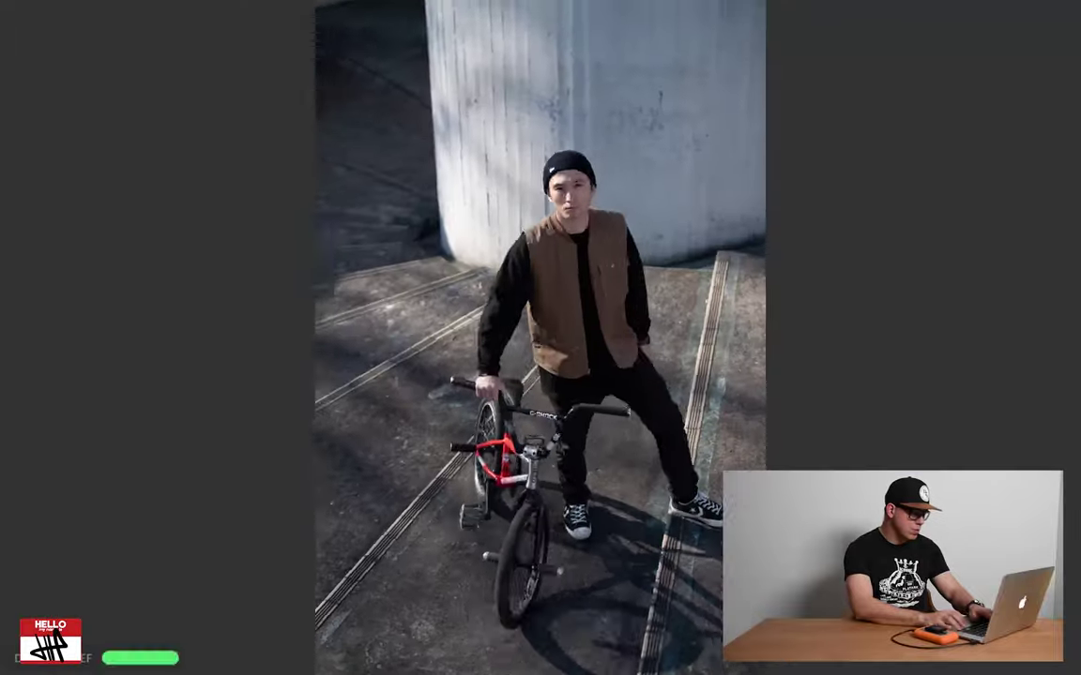
pyautogui.press('Right')
pyautogui.press('Right')
pyautogui.press('Right')
pyautogui.press('Right')
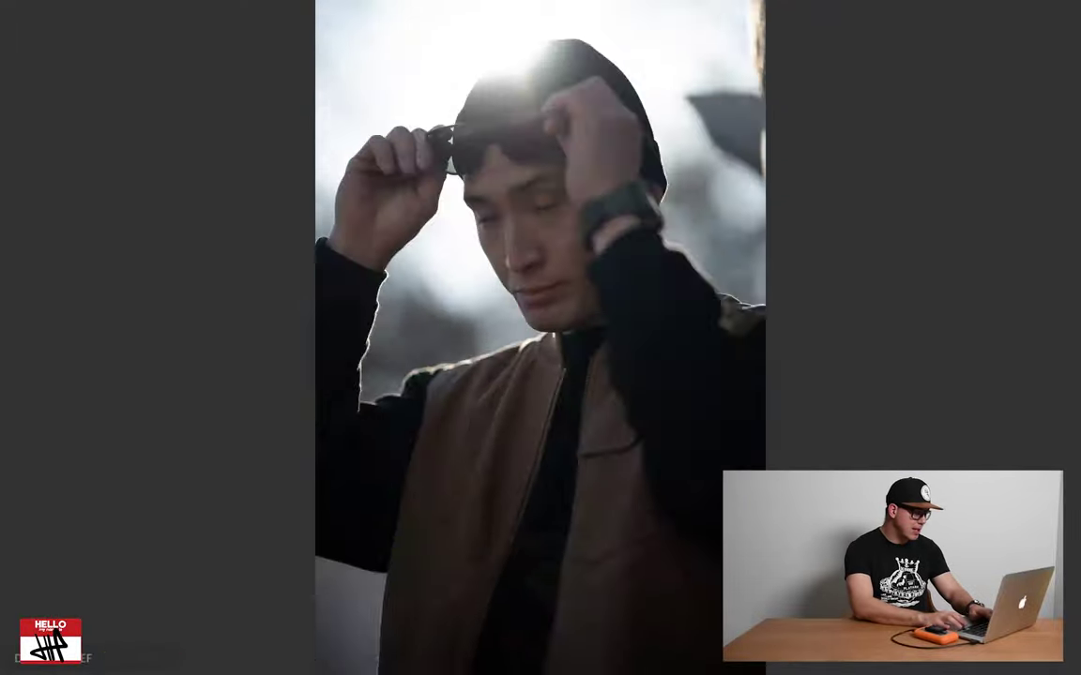
pyautogui.press('Right')
pyautogui.press('Right')
pyautogui.press('Right')
pyautogui.press('Right')
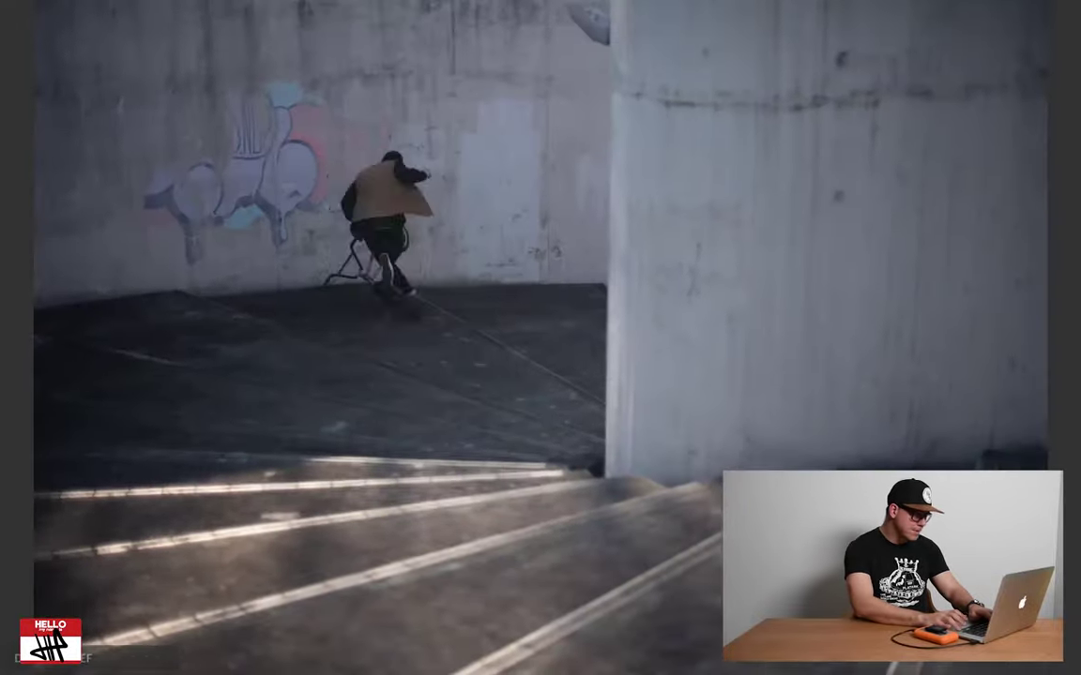
pyautogui.press('space')
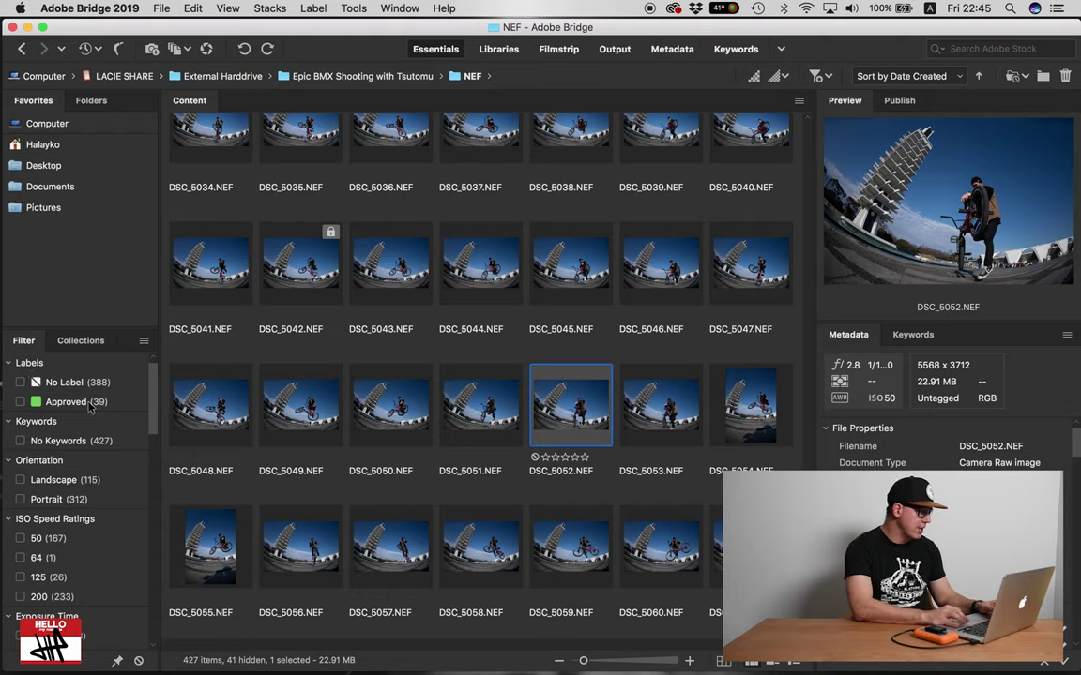
# Step: Filter the NEF folder to show only the photos labelled Approved and look over the selection
pyautogui.click(20, 401)
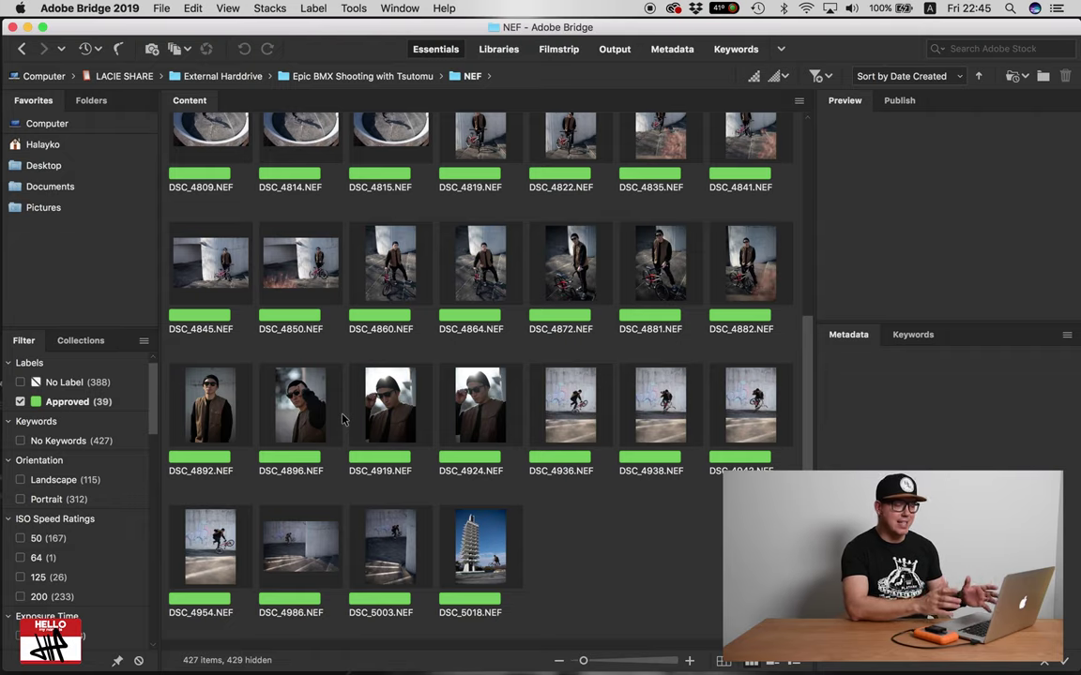
pyautogui.scroll(4, 575, 427)
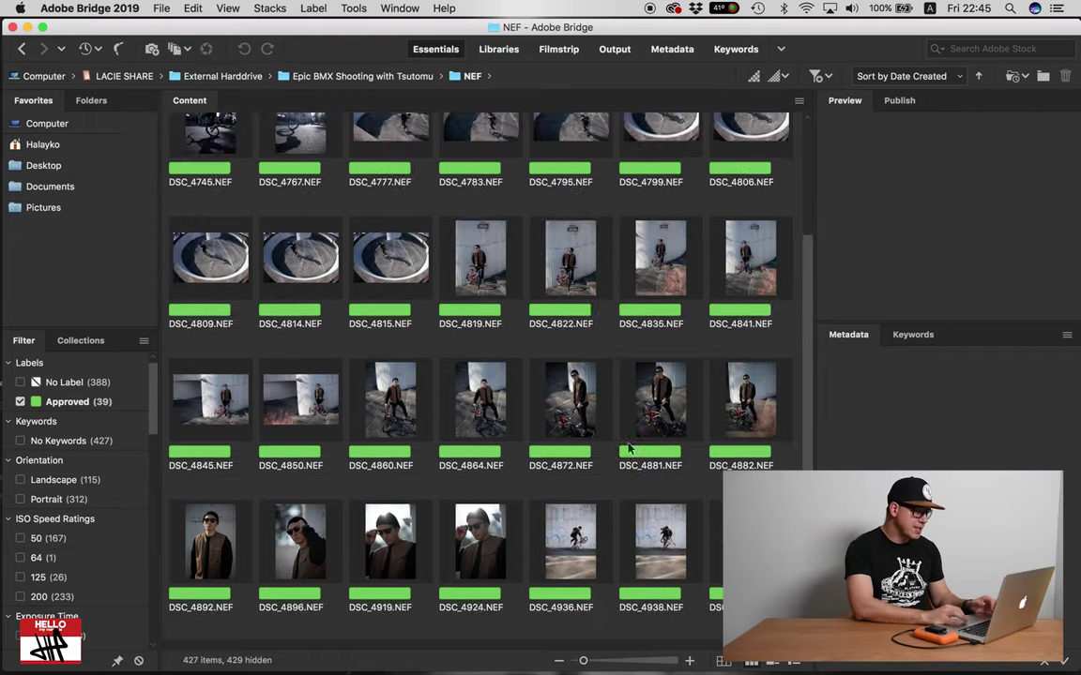
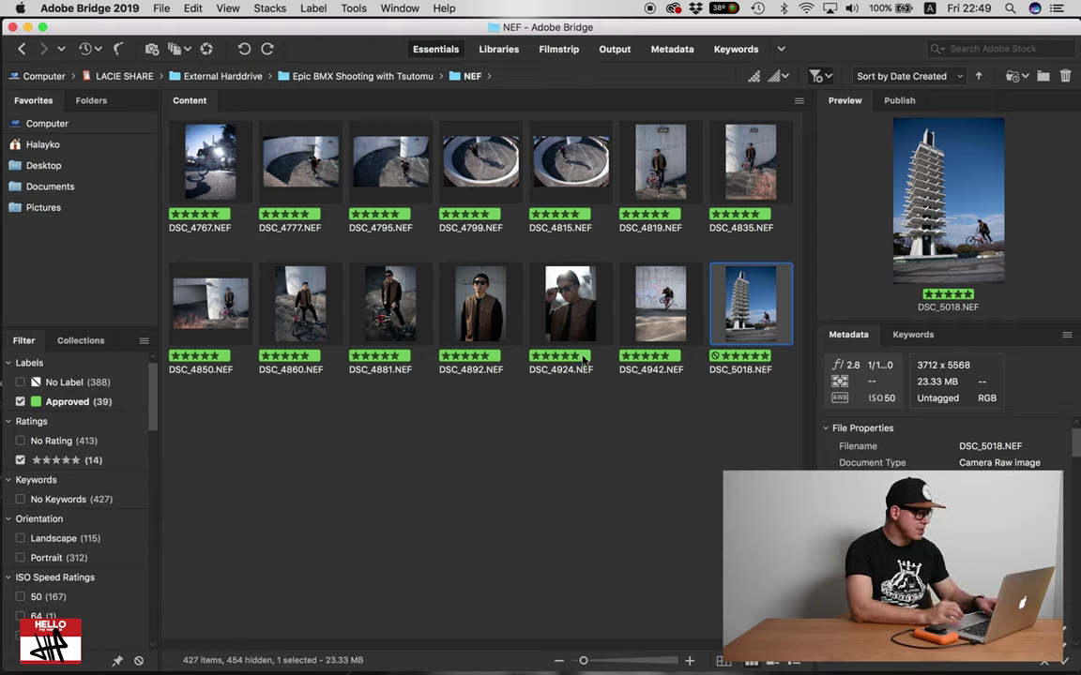
# Step: Open all the filtered five-star Approved photos together in Camera Raw
pyautogui.press('super+a')
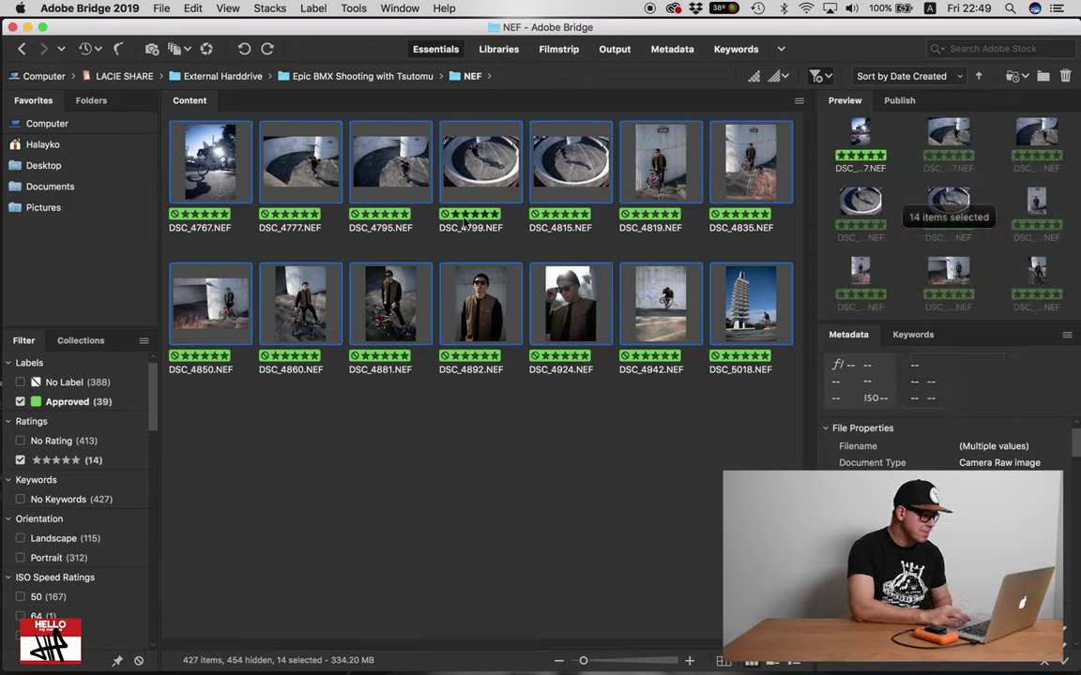
pyautogui.rightClick(474, 173)
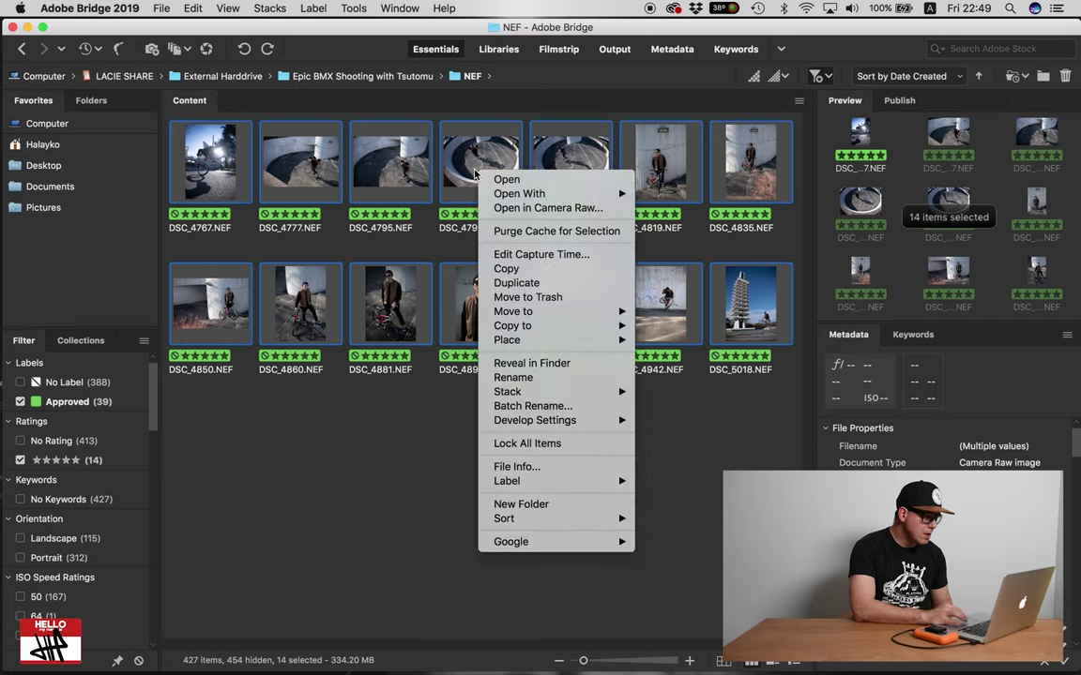
pyautogui.click(535, 209)
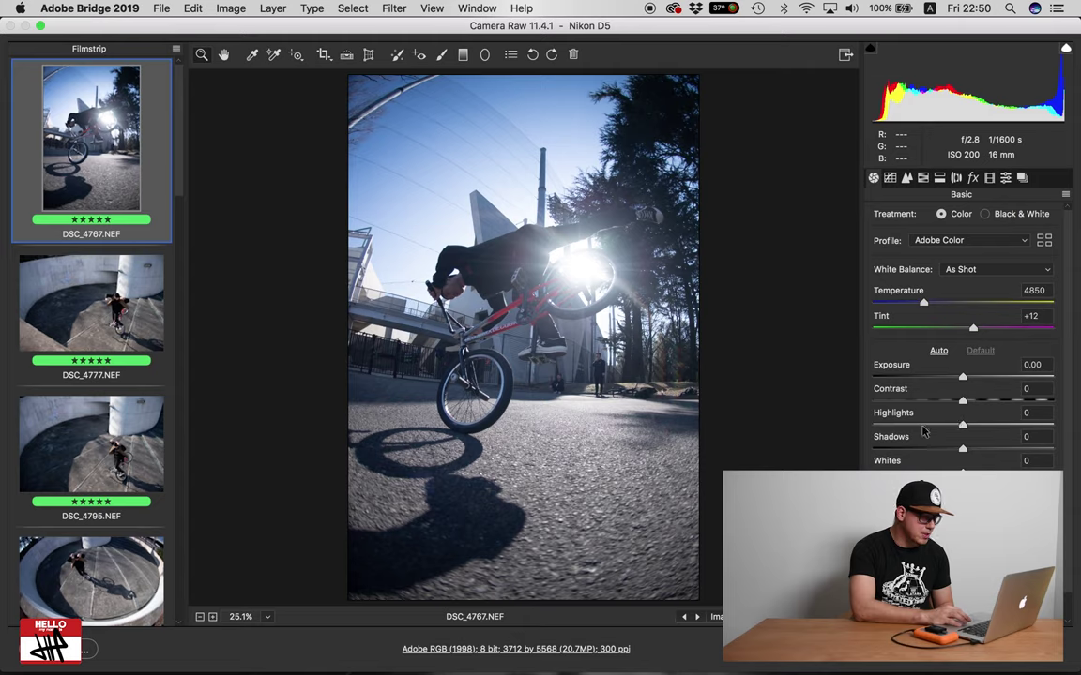
# Step: On DSC_4767.NEF, set contrast to +36, warm the temperature to 7650 and raise shadows to +24
pyautogui.click(996, 403)
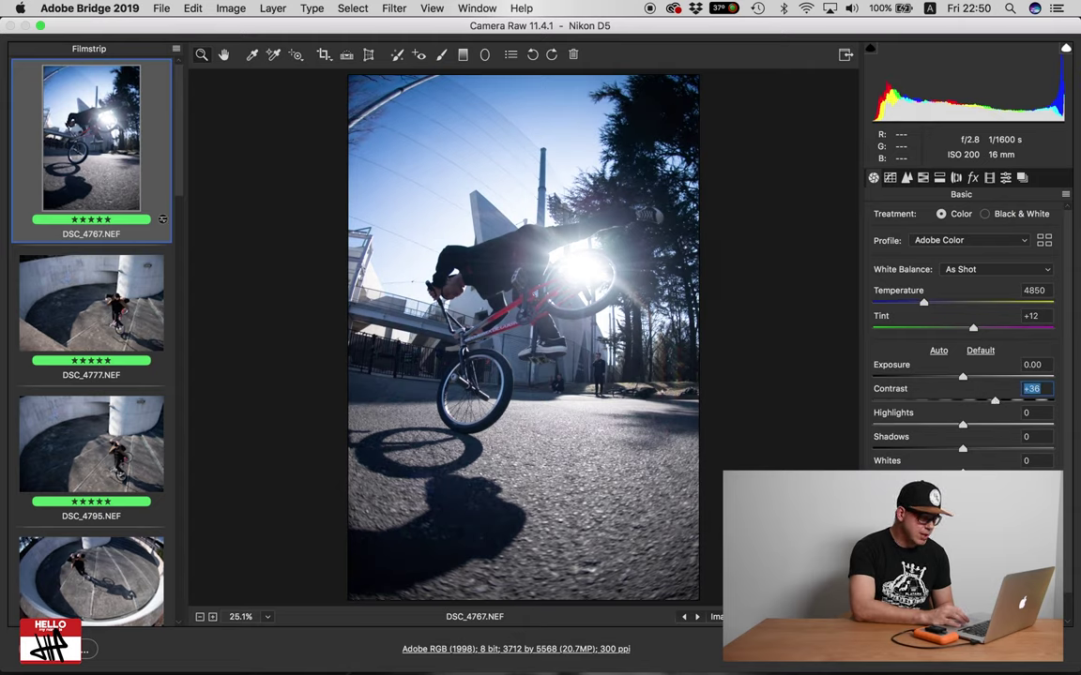
pyautogui.moveTo(906, 304); pyautogui.dragTo(976, 306)
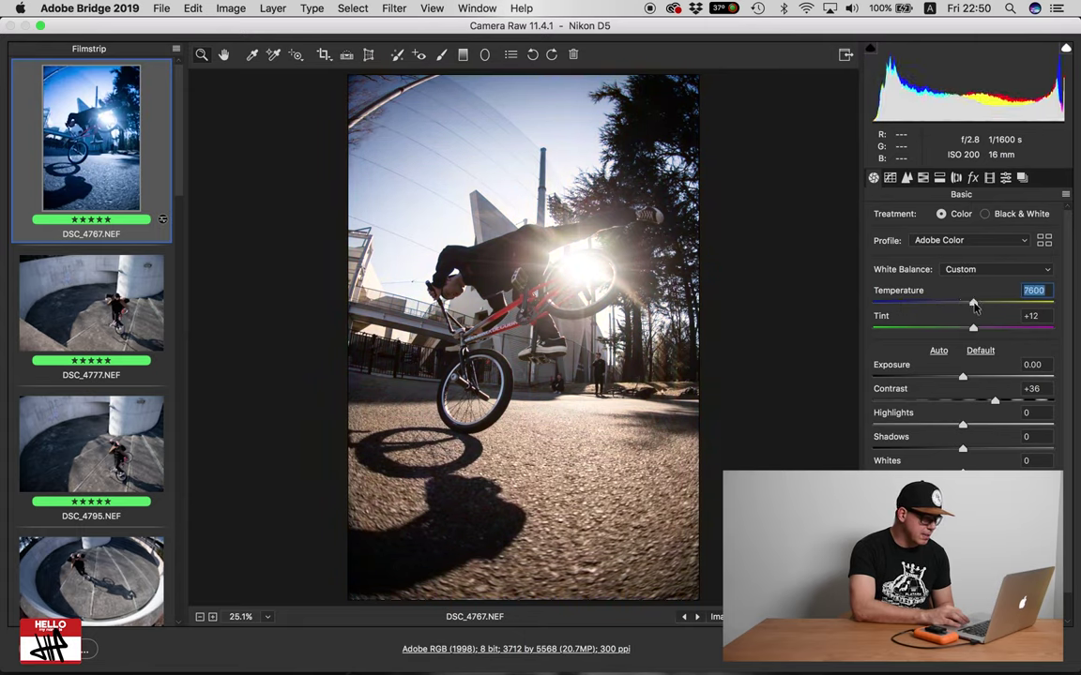
pyautogui.moveTo(962, 448); pyautogui.dragTo(984, 448)
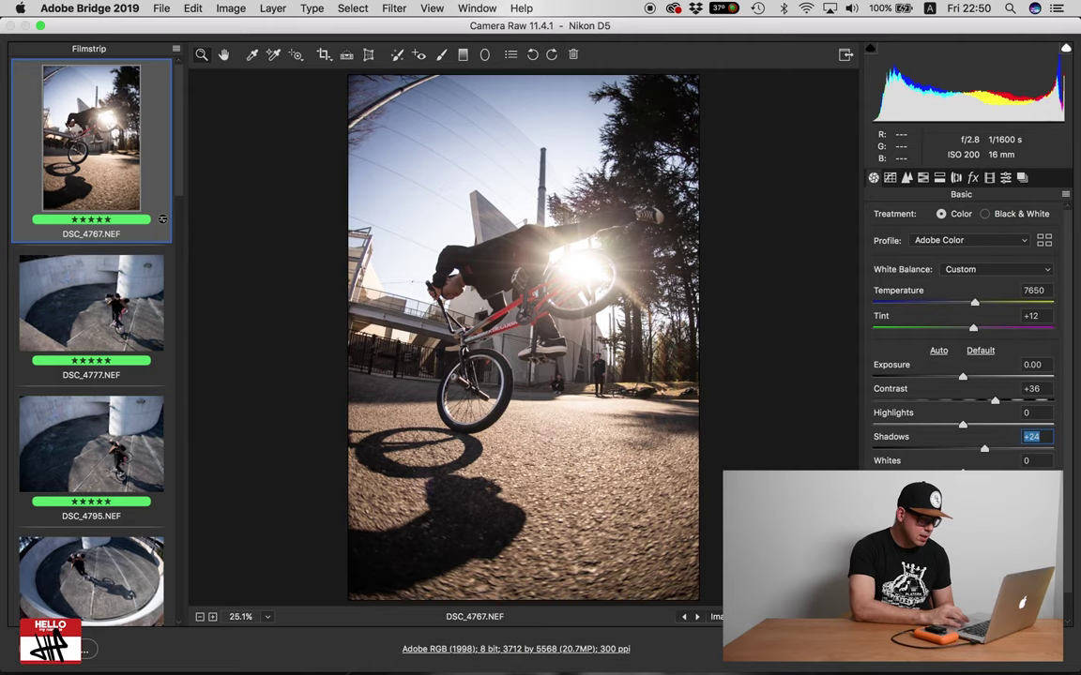
# Step: Add a post-crop vignette of -9 to DSC_4767.NEF and set its luminance noise reduction to 12
pyautogui.click(971, 177)
pyautogui.moveTo(965, 375); pyautogui.dragTo(958, 376)
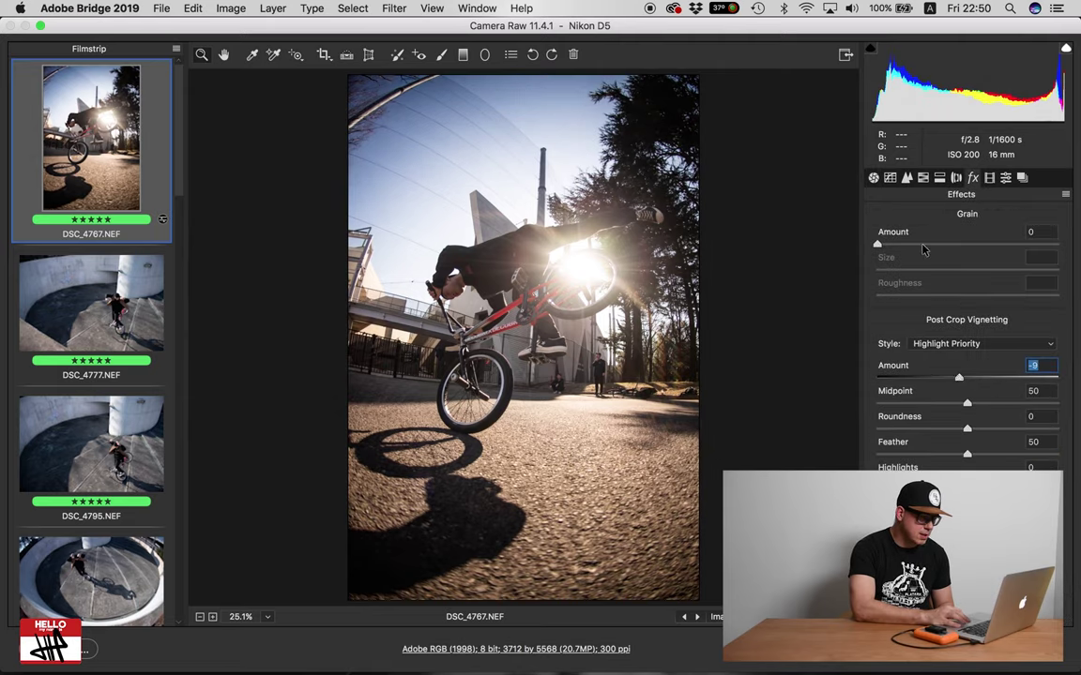
pyautogui.click(893, 179)
pyautogui.click(907, 179)
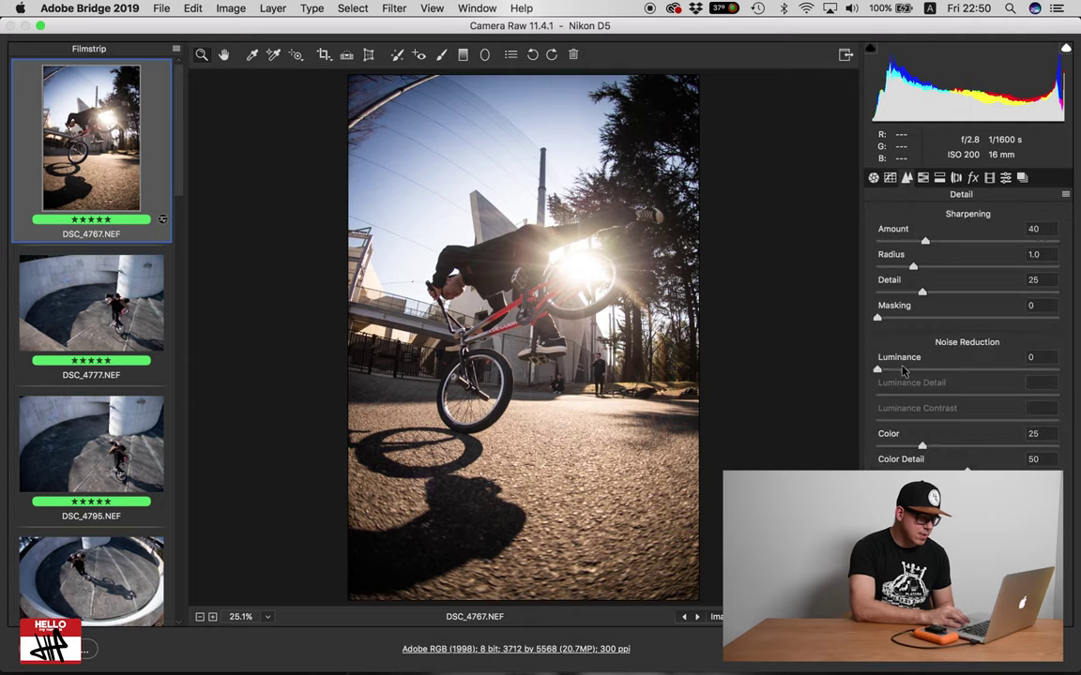
pyautogui.moveTo(897, 371); pyautogui.dragTo(898, 372)
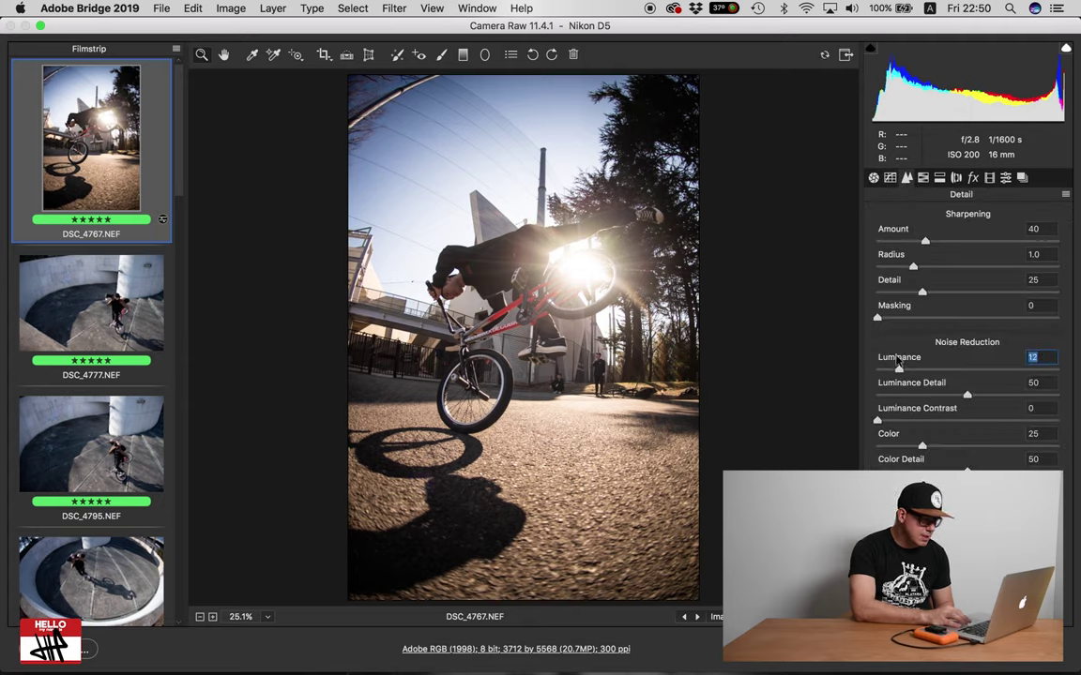
# Step: Strengthen the basic adjustments on DSC_4767.NEF to contrast +49 and shadows +43
pyautogui.click(873, 178)
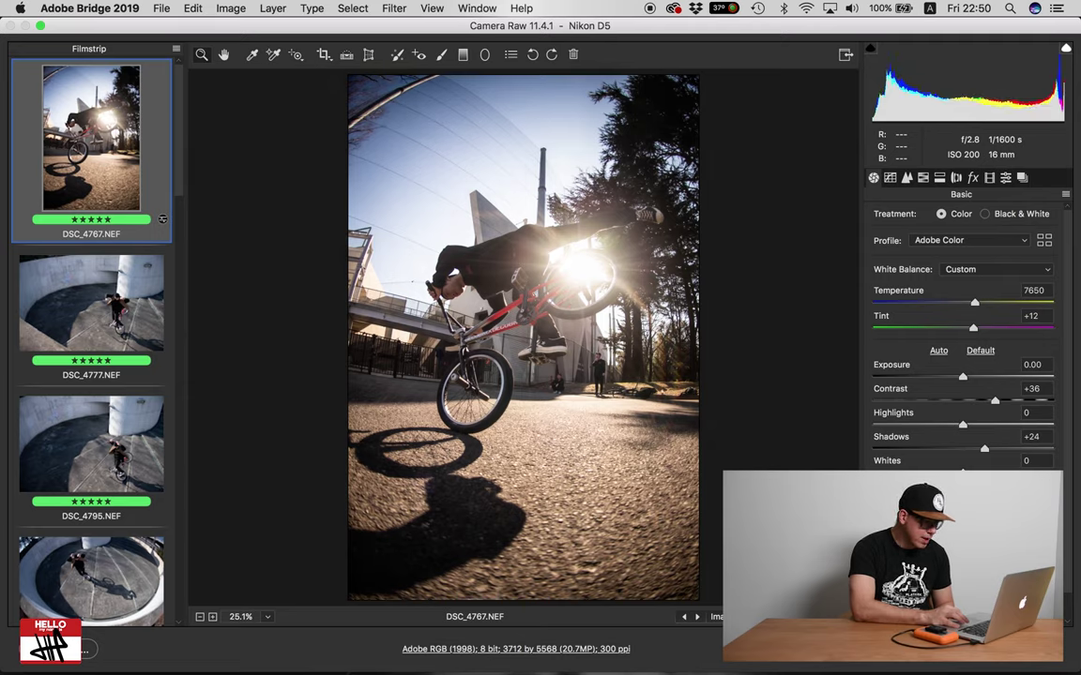
pyautogui.click(1008, 402)
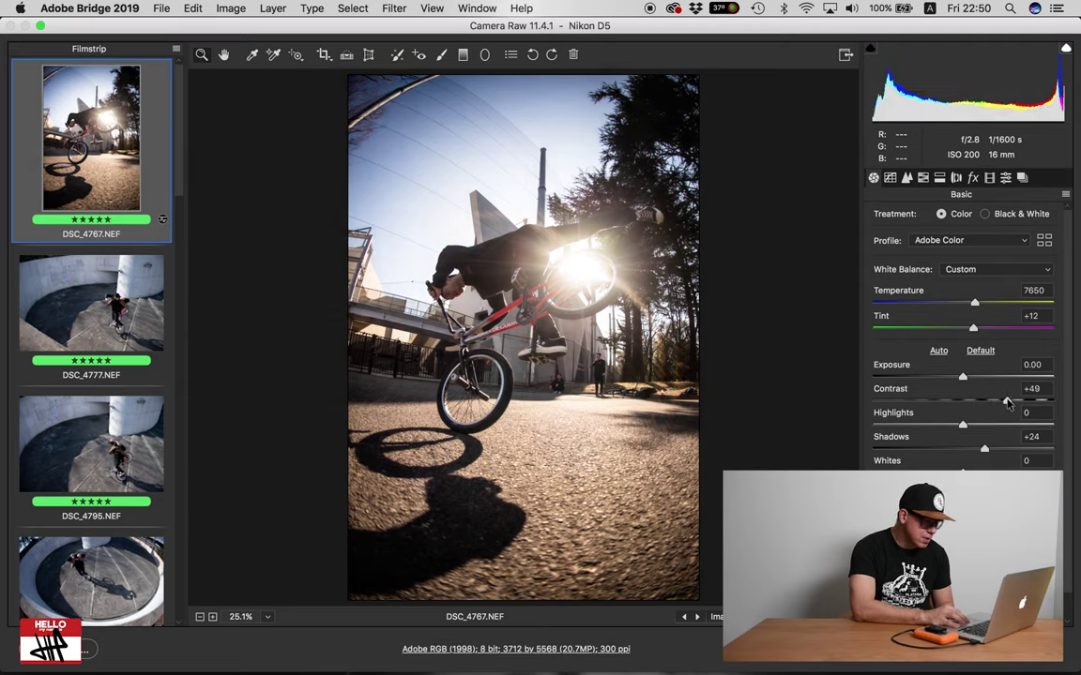
pyautogui.click(1001, 450)
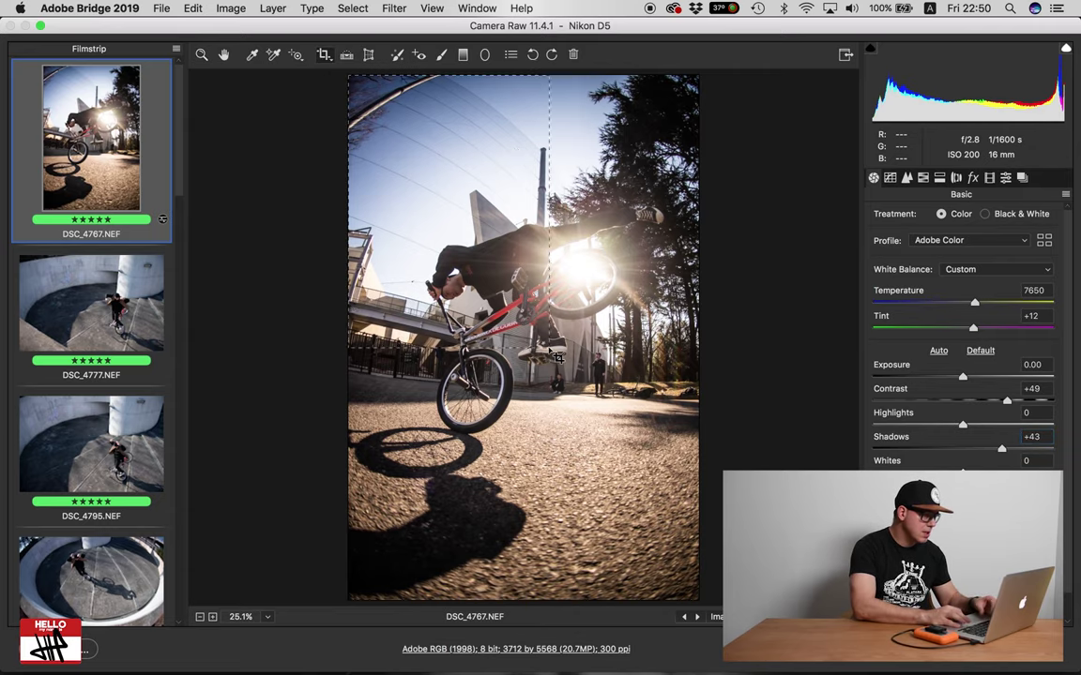
# Step: Crop DSC_4767.NEF slightly tighter from its upper right corner, to about 3505 by 5258 pixels, and apply the crop
pyautogui.moveTo(556, 356); pyautogui.dragTo(554, 358)
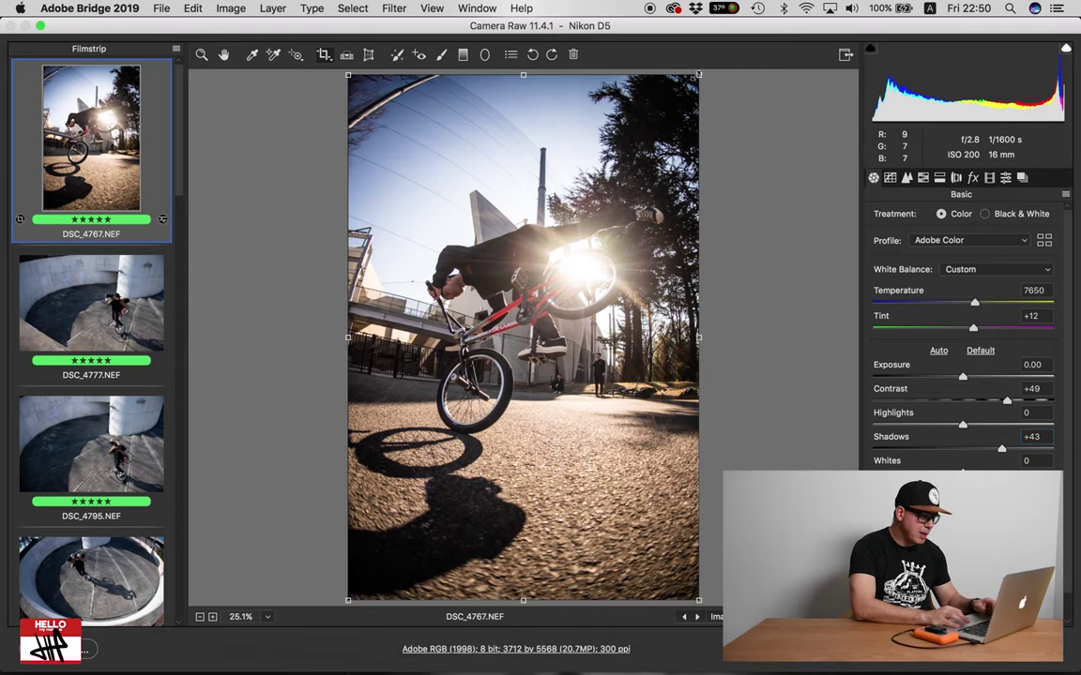
pyautogui.moveTo(699, 75); pyautogui.dragTo(686, 107)
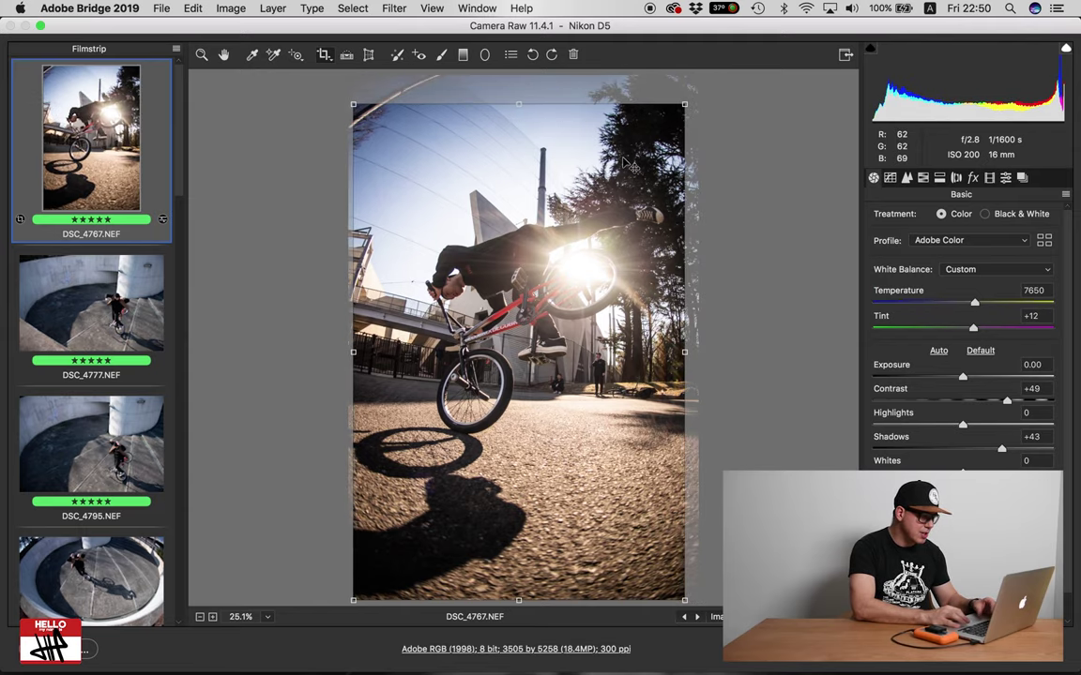
pyautogui.press('Return')
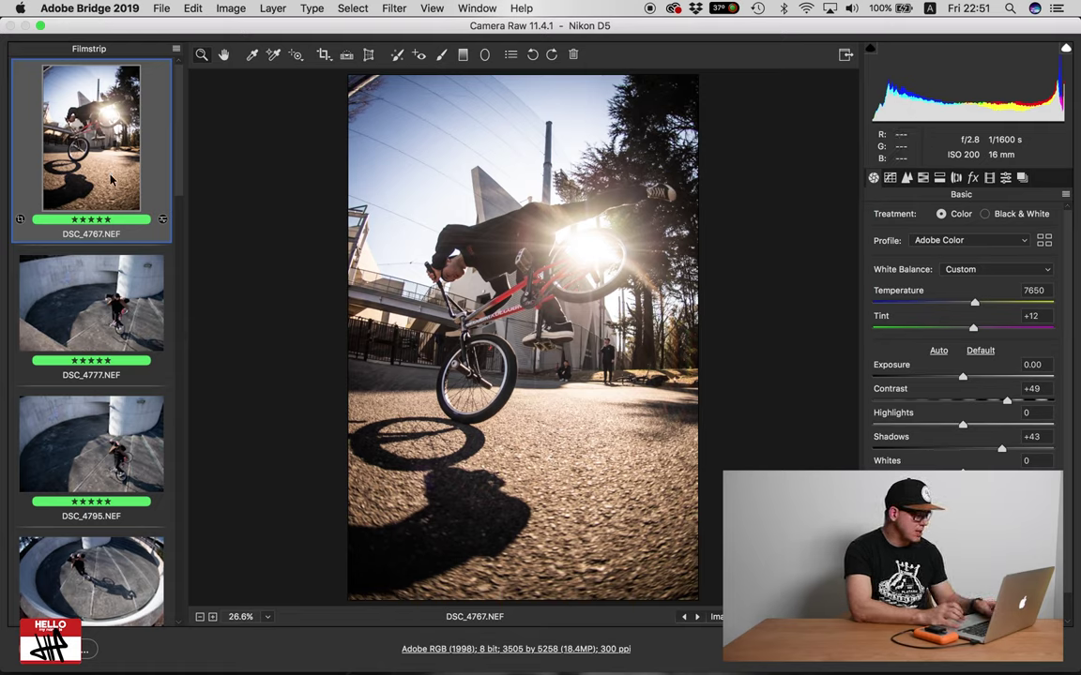
# Step: Select every photo in the filmstrip and synchronize DSC_4767.NEF's settings to them, leaving out white balance and crop
pyautogui.press('super+a')
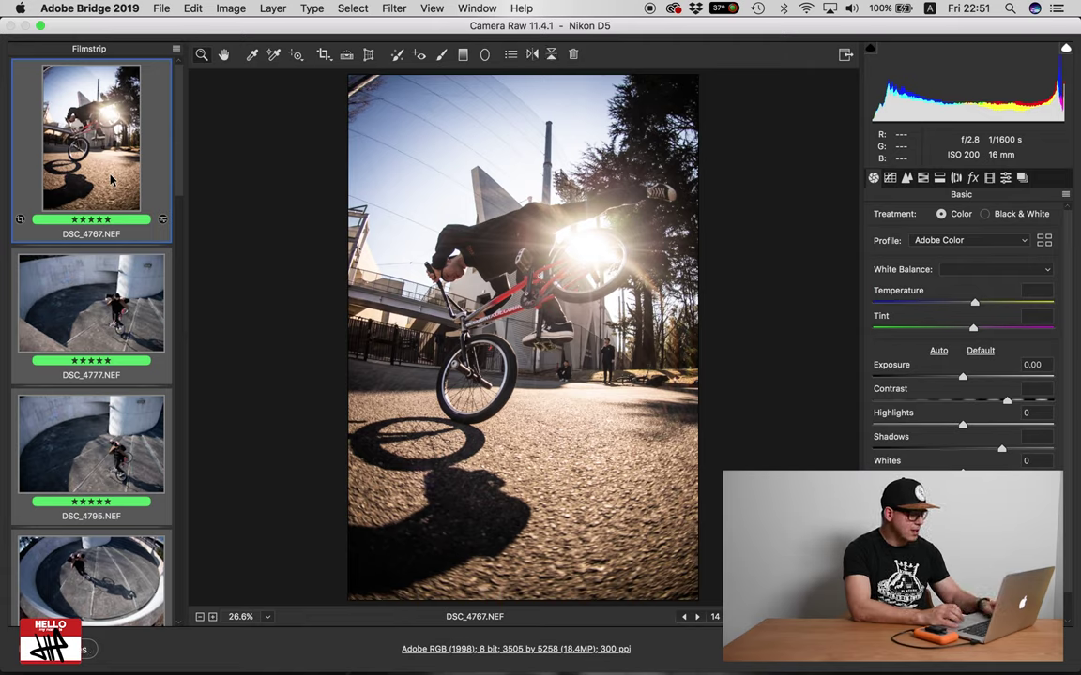
pyautogui.hotkey('alt', 's')
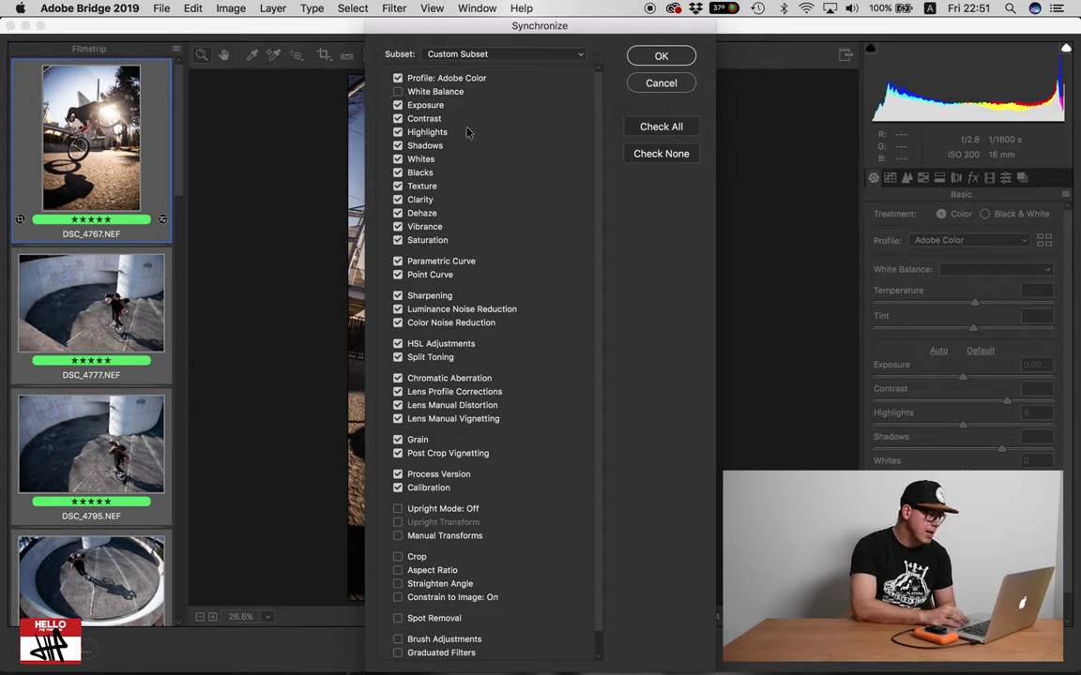
pyautogui.click(661, 58)
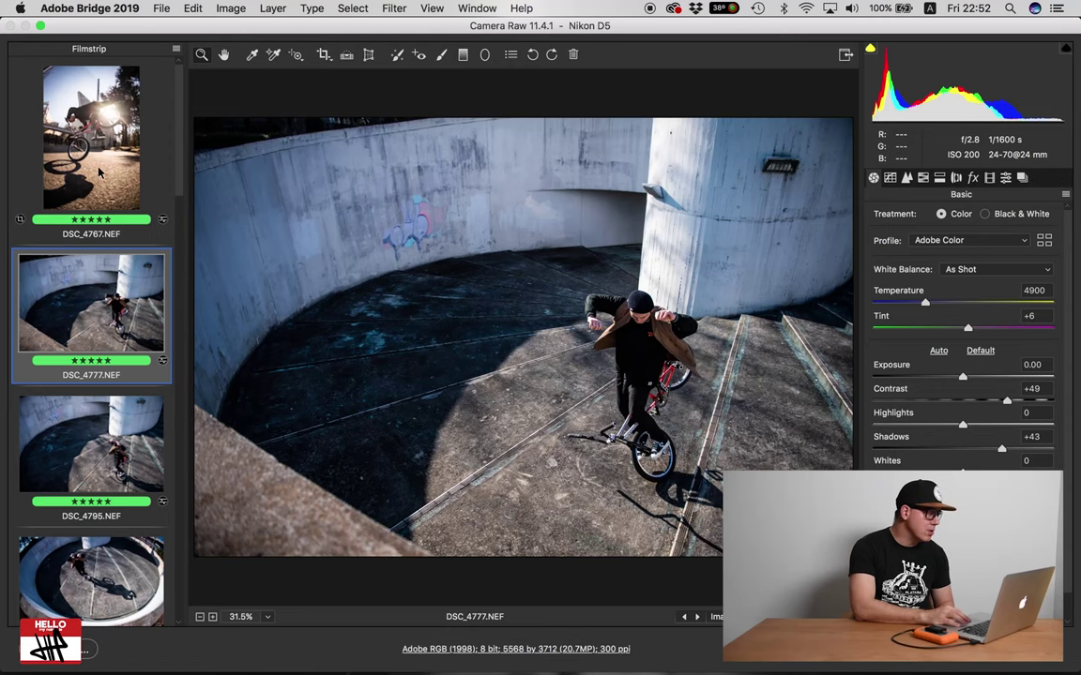
# Step: Check the synchronized look on the first photos and lower the highlights of DSC_4795.NEF to -30
pyautogui.click(91, 138)
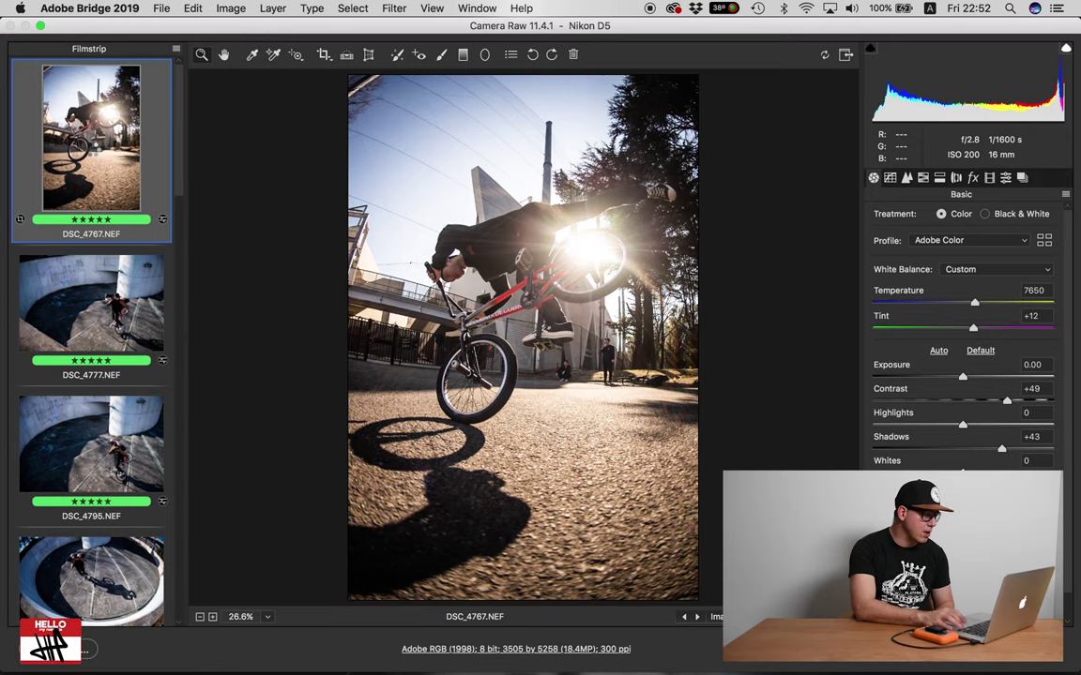
pyautogui.press('Down')
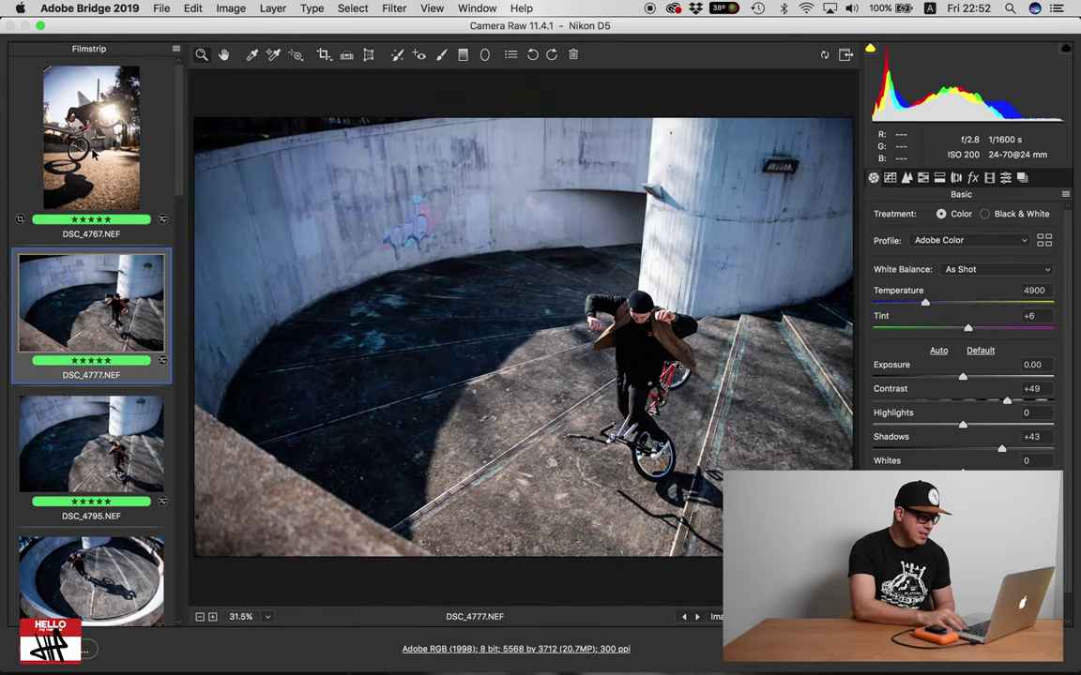
pyautogui.press('Down')
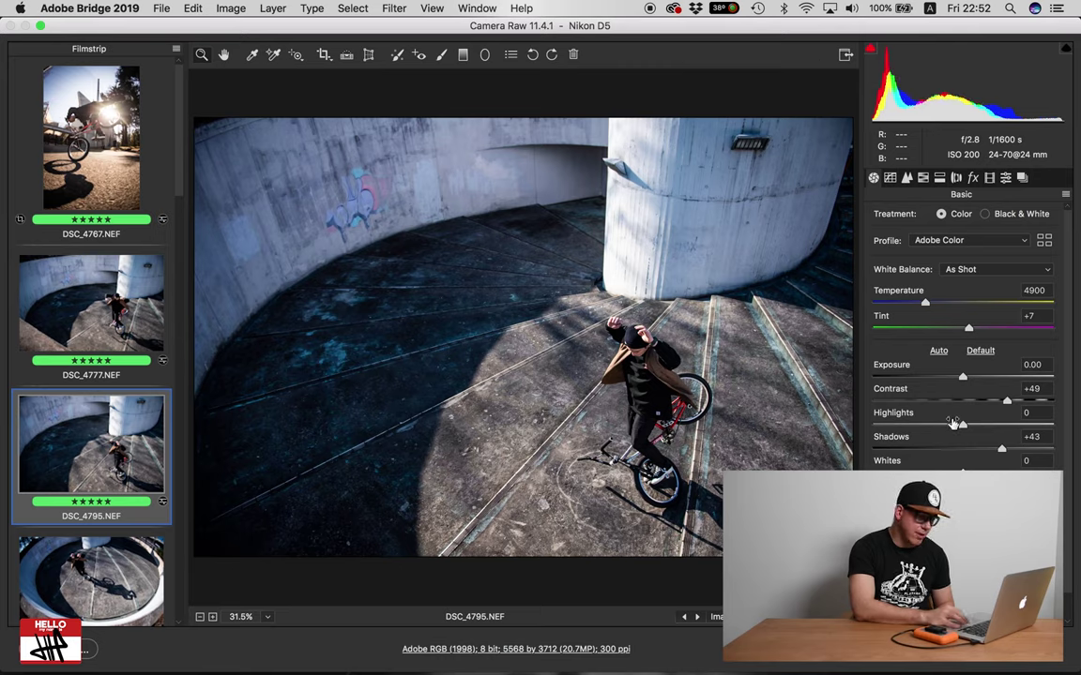
pyautogui.moveTo(952, 429); pyautogui.dragTo(950, 426)
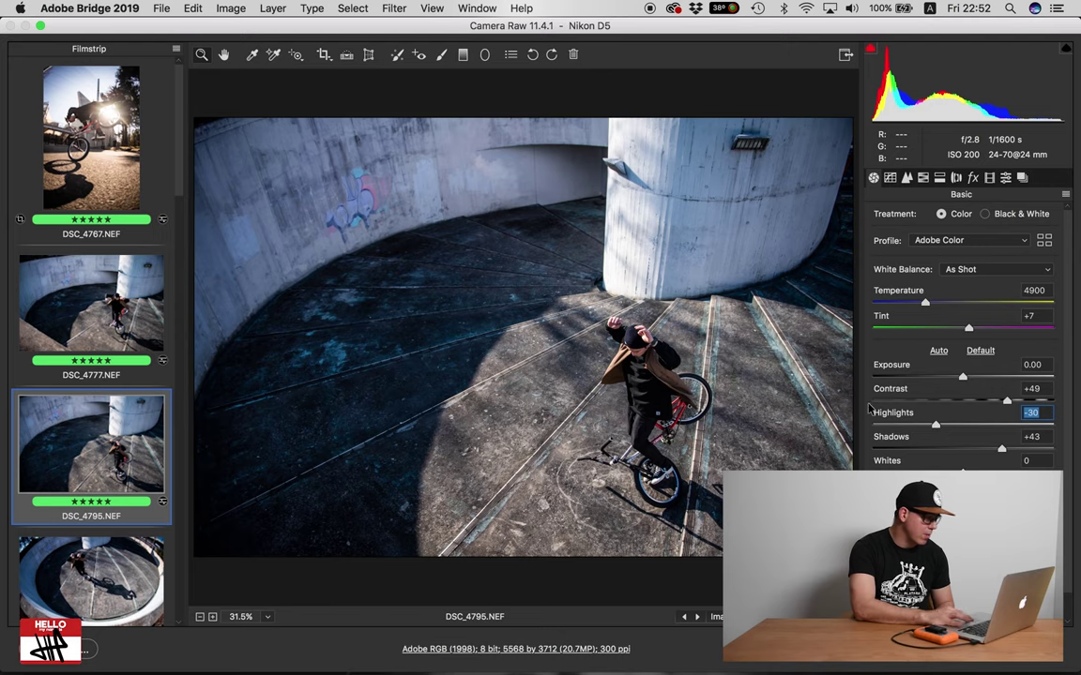
# Step: Lower the highlights of DSC_4815.NEF to -12 and check the synchronized look on the tower shot DSC_5018.NEF
pyautogui.scroll(-5, 141, 449)
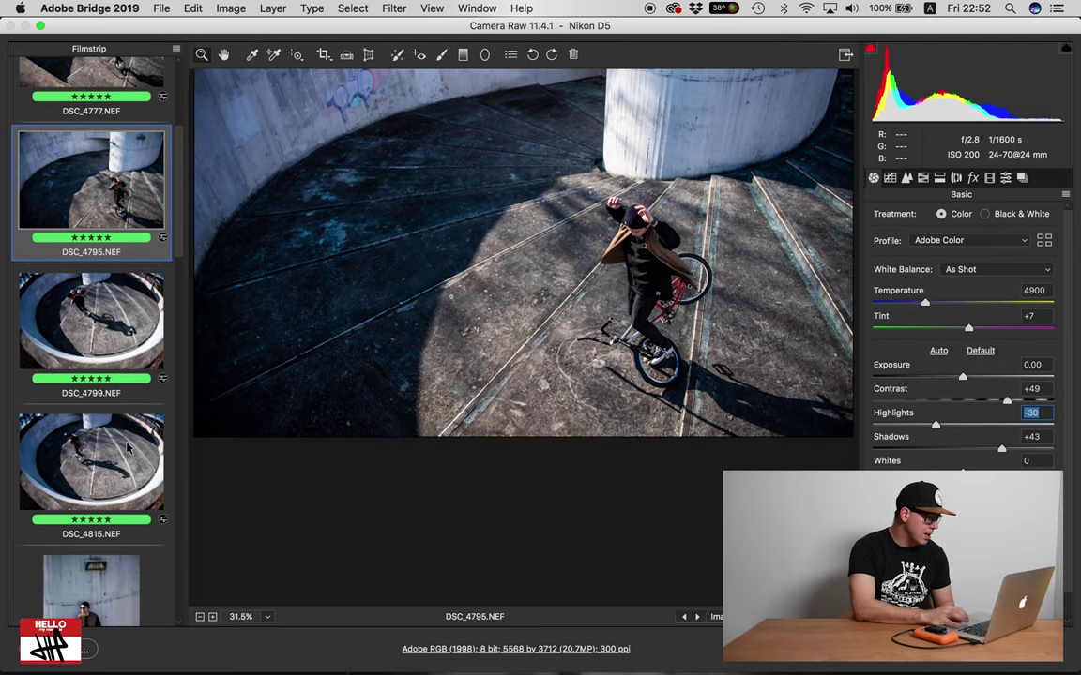
pyautogui.click(129, 449)
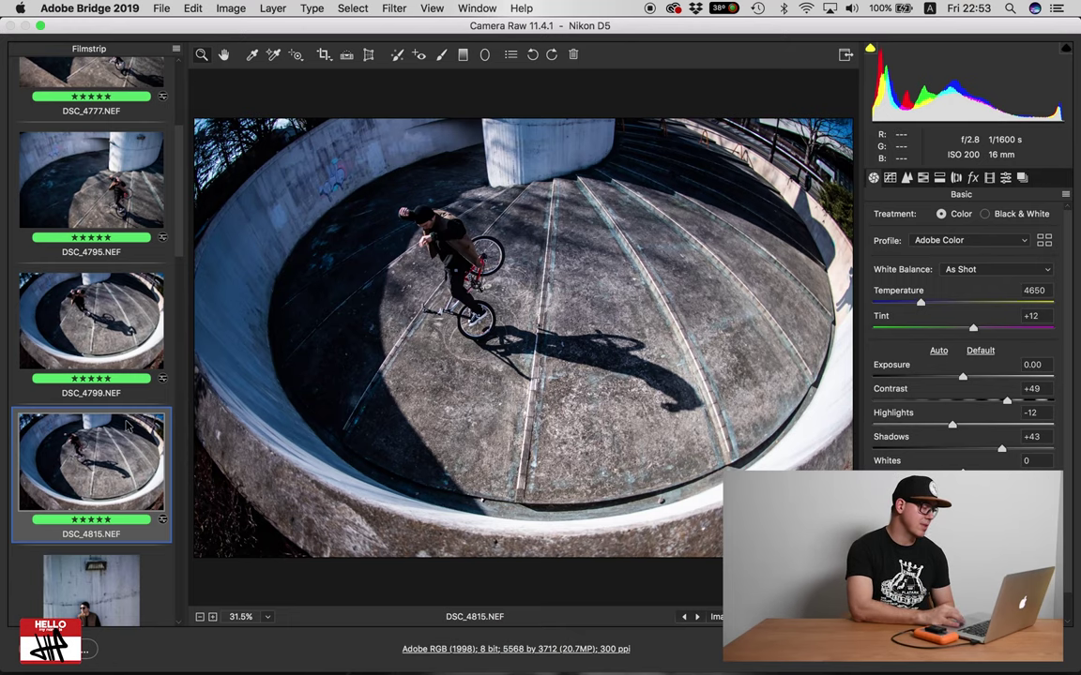
pyautogui.scroll(-5, 126, 426)
pyautogui.scroll(-10, 126, 427)
pyautogui.click(91, 521)
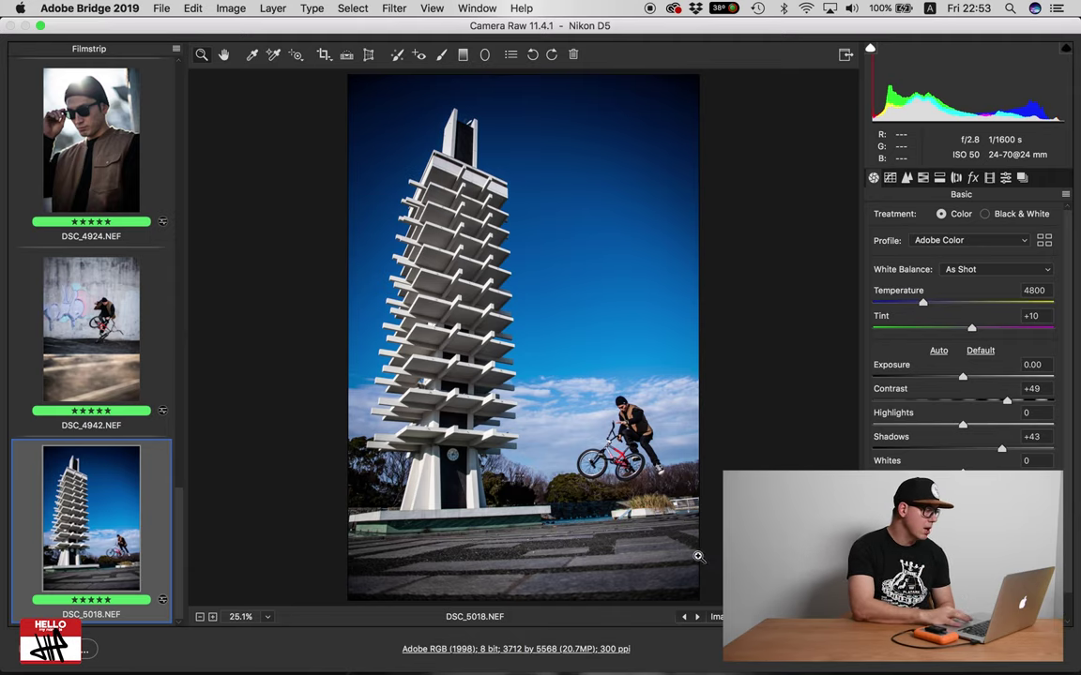
# Step: Compare the two similar curved-wall shots DSC_4777.NEF and DSC_4795.NEF by switching back and forth between them
pyautogui.scroll(10, 108, 375)
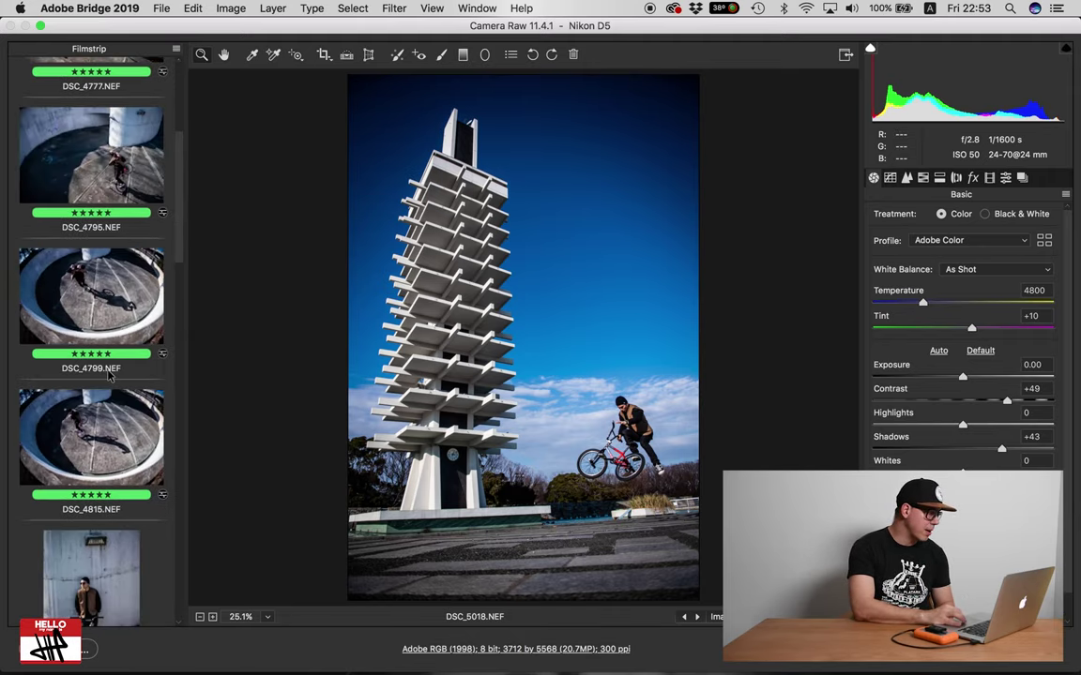
pyautogui.scroll(-2, 108, 376)
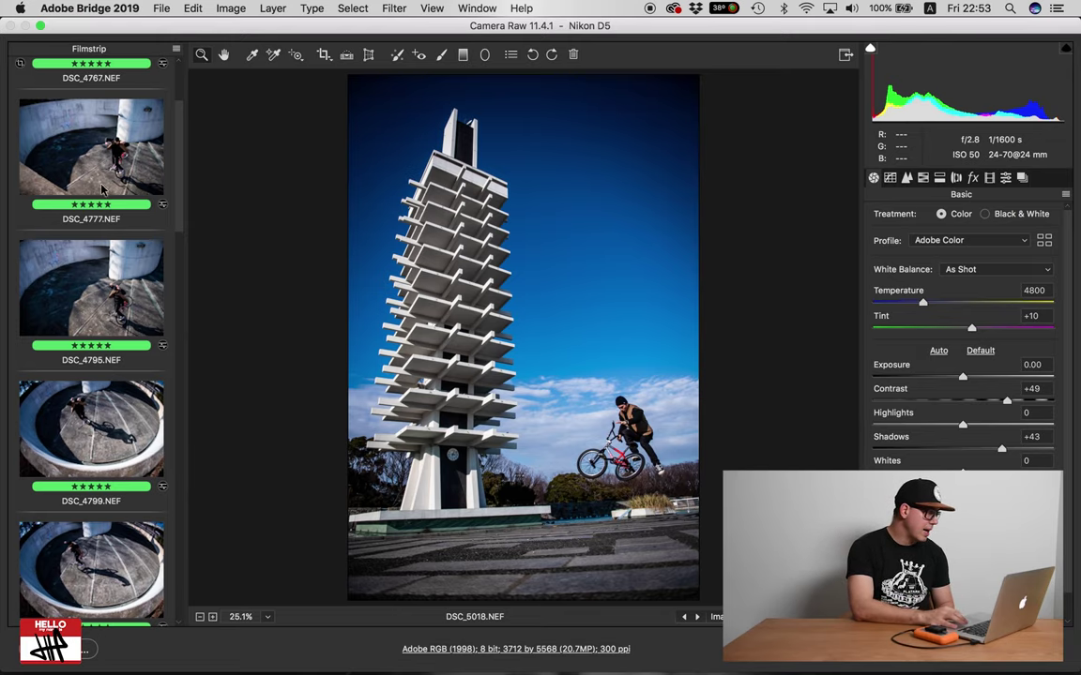
pyautogui.click(98, 152)
pyautogui.click(91, 288)
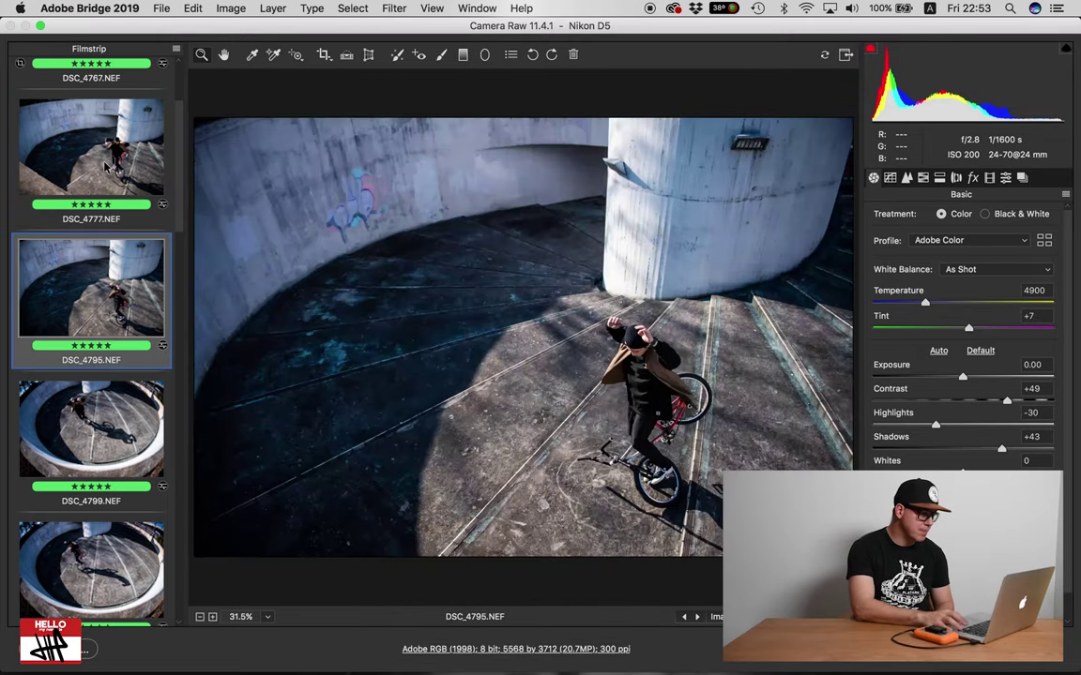
pyautogui.click(91, 147)
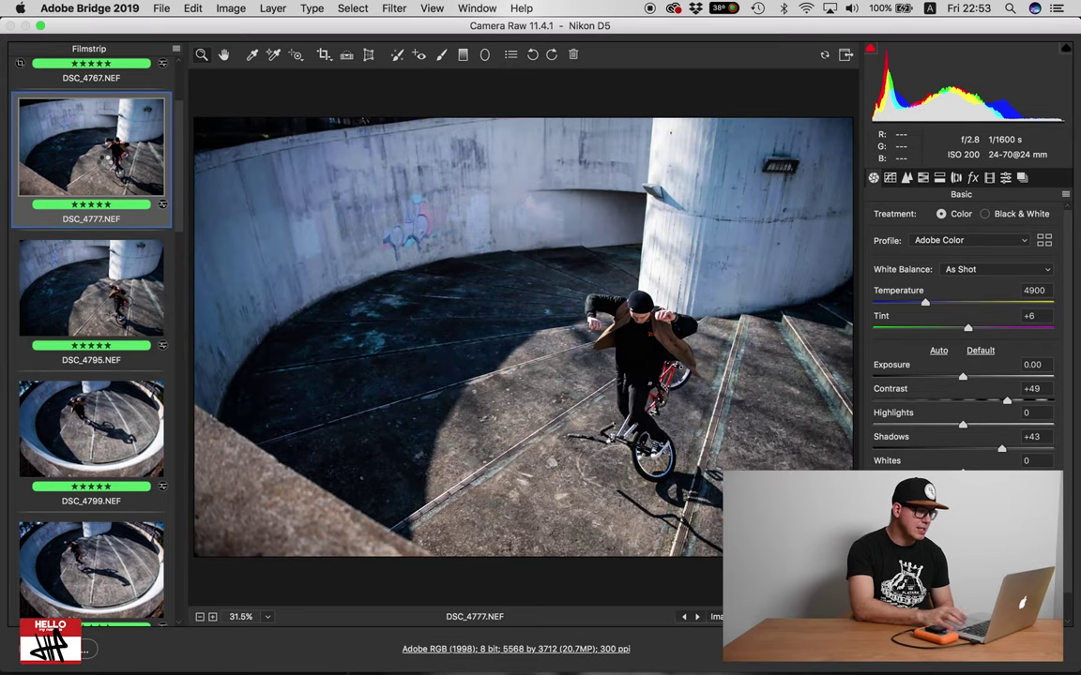
pyautogui.click(91, 288)
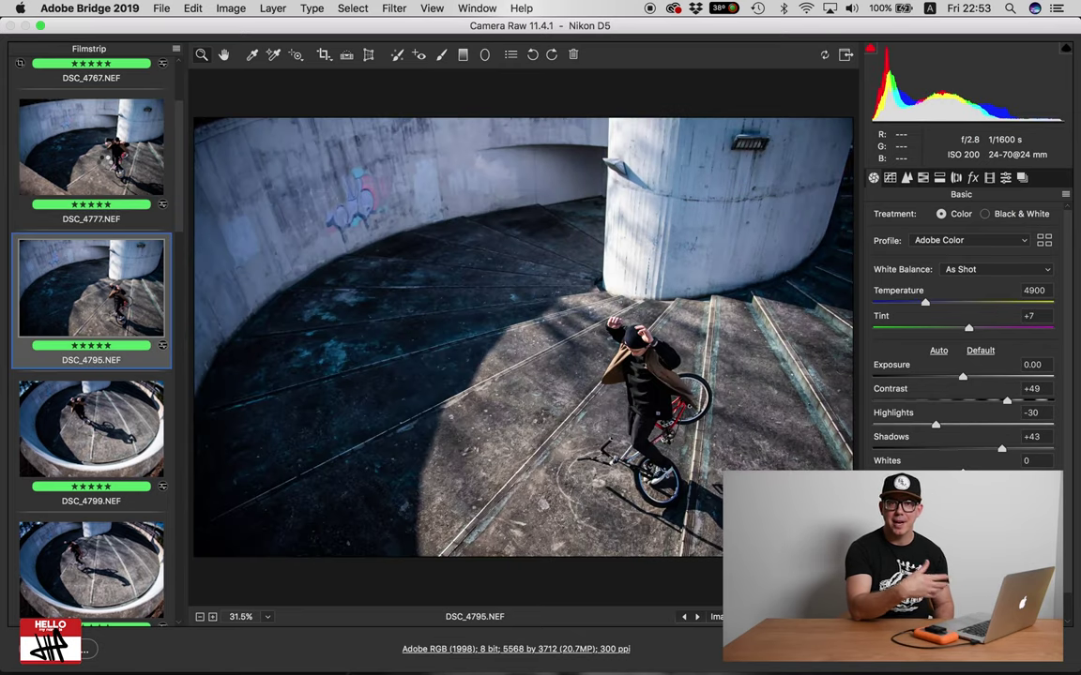
pyautogui.press('Up')
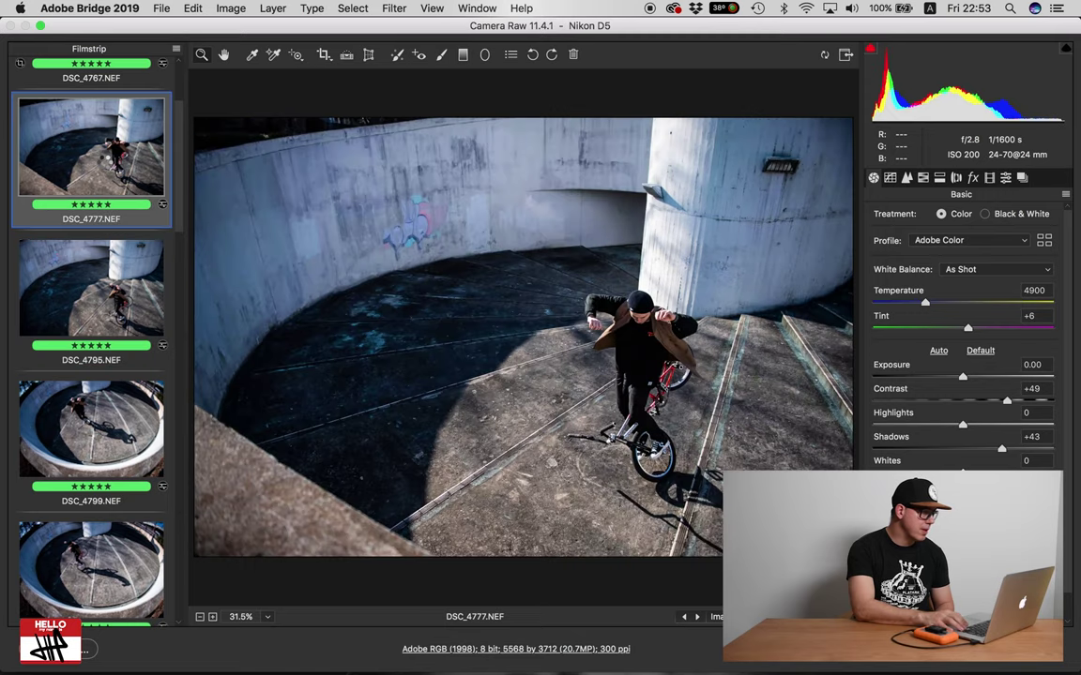
pyautogui.press('Down')
pyautogui.press('Up')
pyautogui.press('Down')
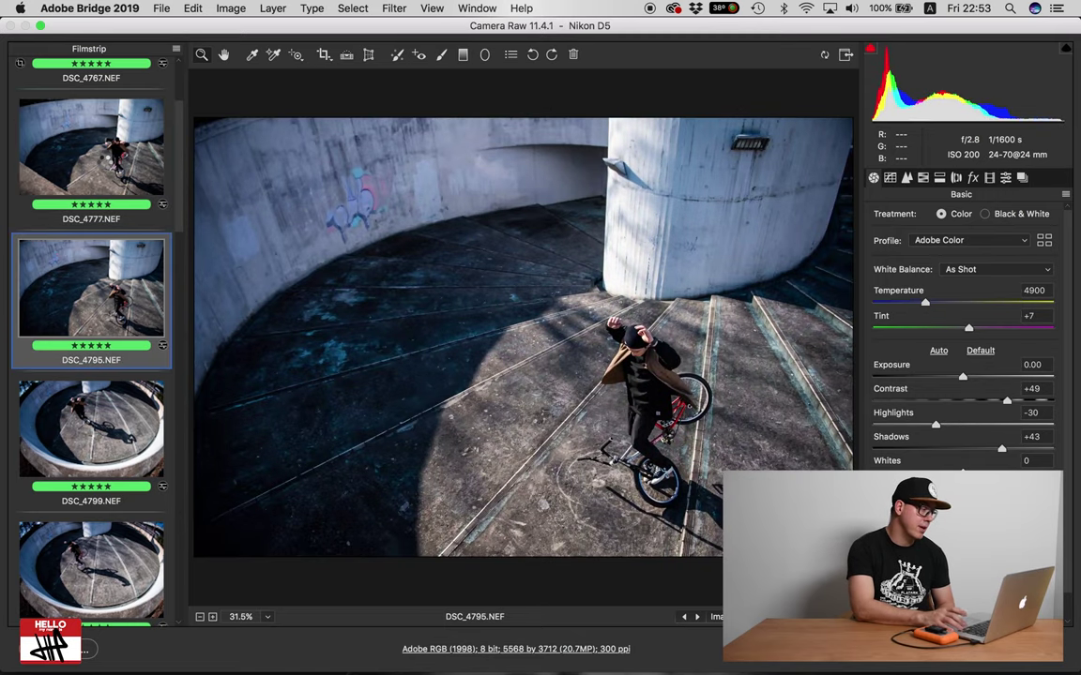
# Step: Remove the label and star rating from DSC_4777.NEF, and finish the Camera Raw session keeping the edits
pyautogui.press('Up')
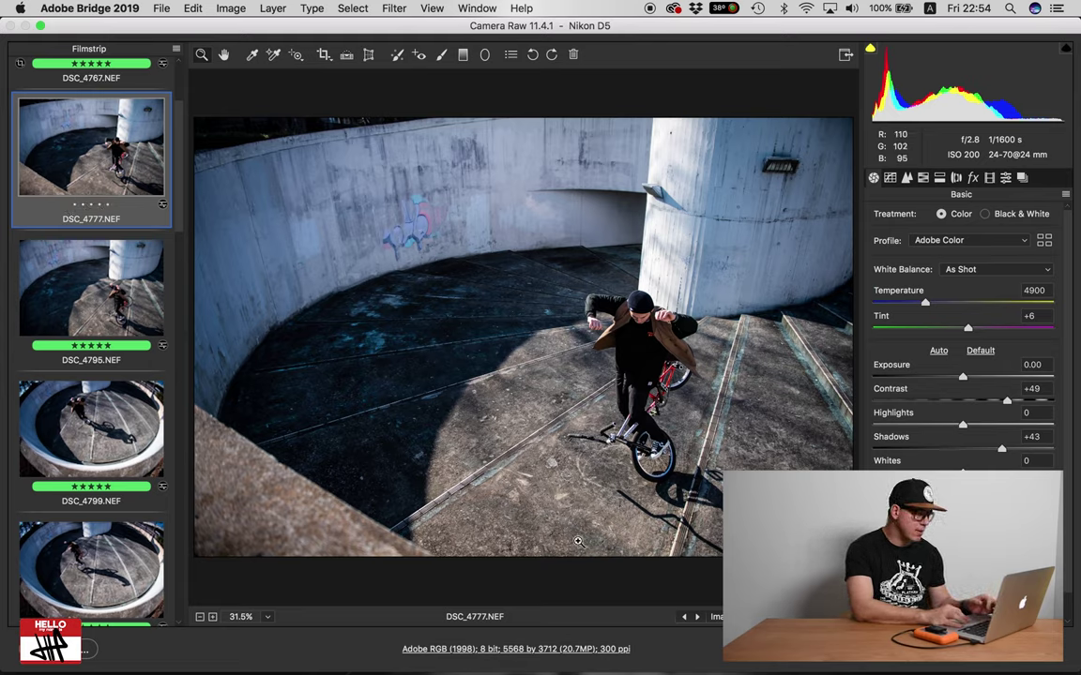
pyautogui.press('Return')
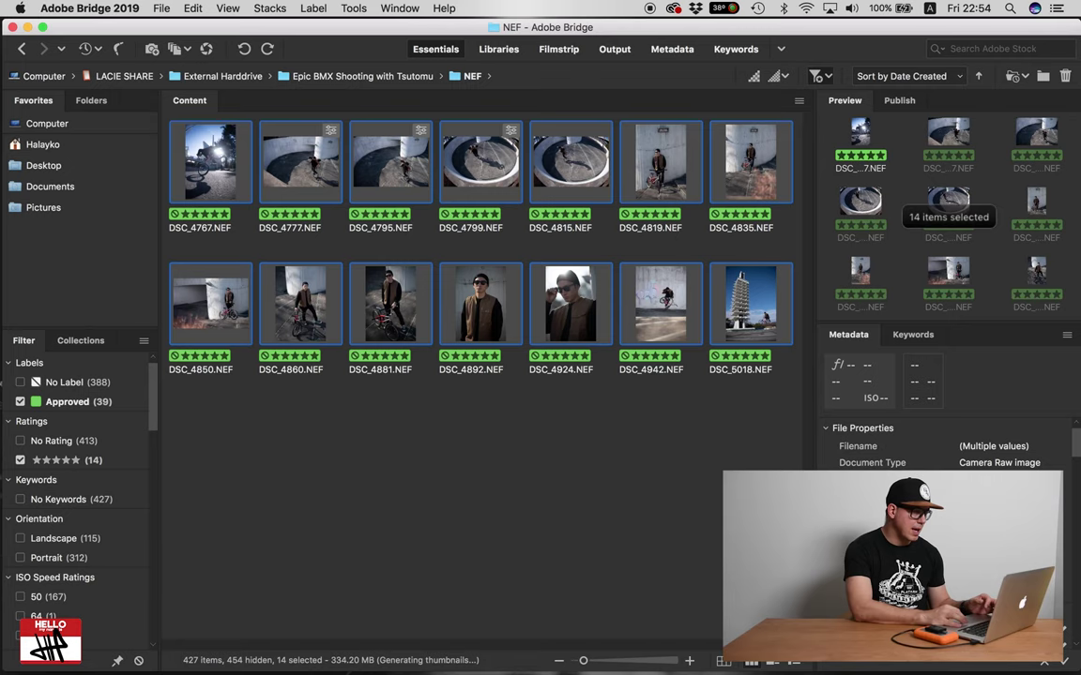